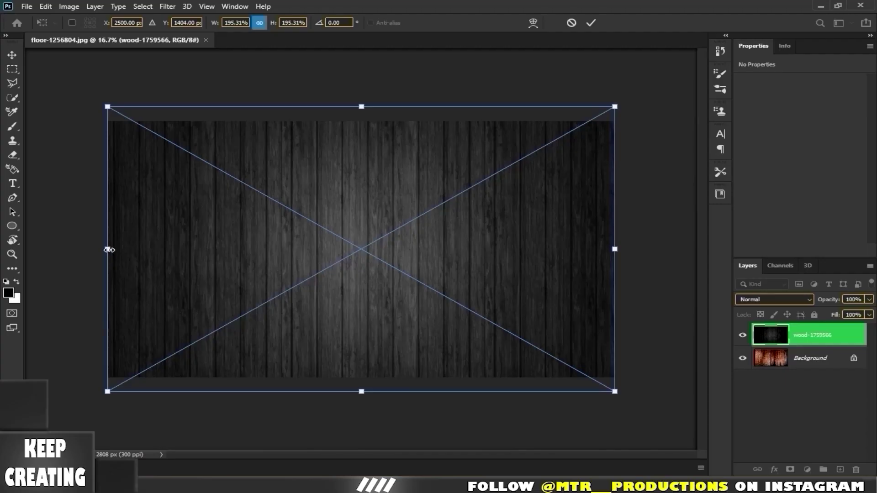
# - Stretch the wood texture wider across the canvas and delete the Background layer
pyautogui.moveTo(108, 249); pyautogui.dragTo(71, 249)
pyautogui.moveTo(618, 249); pyautogui.dragTo(665, 256)
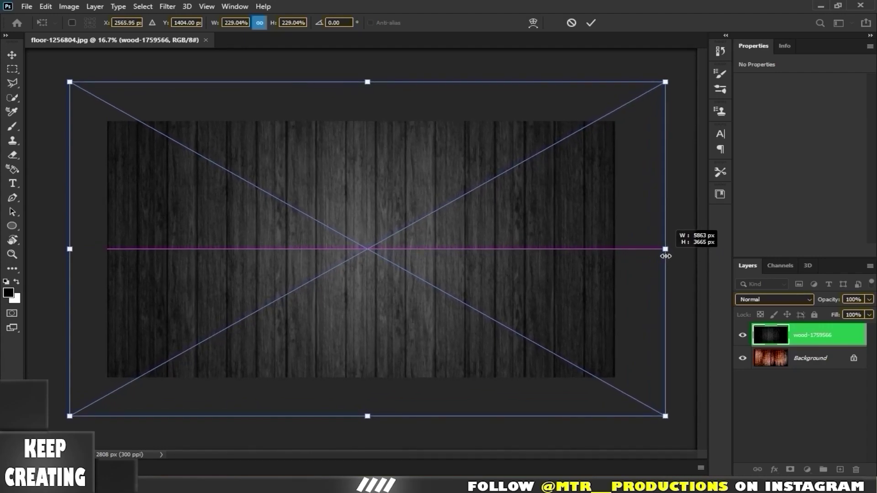
pyautogui.moveTo(525, 280); pyautogui.dragTo(520, 279)
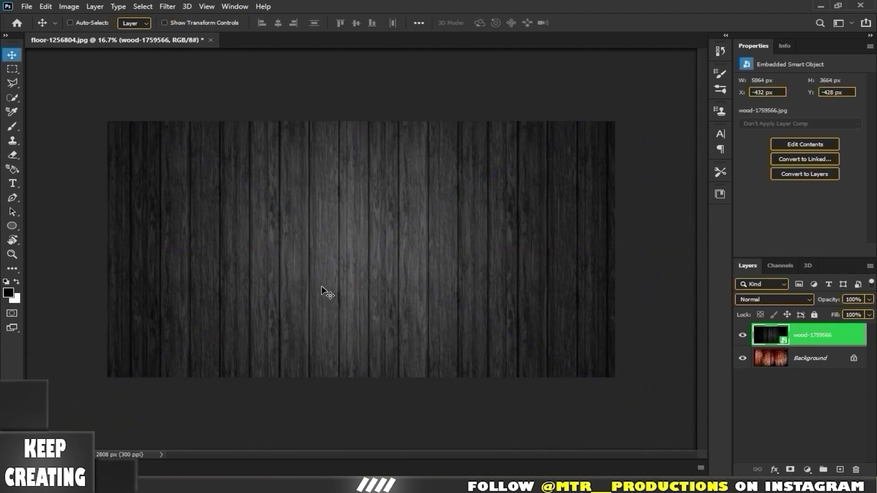
pyautogui.press('Delete')
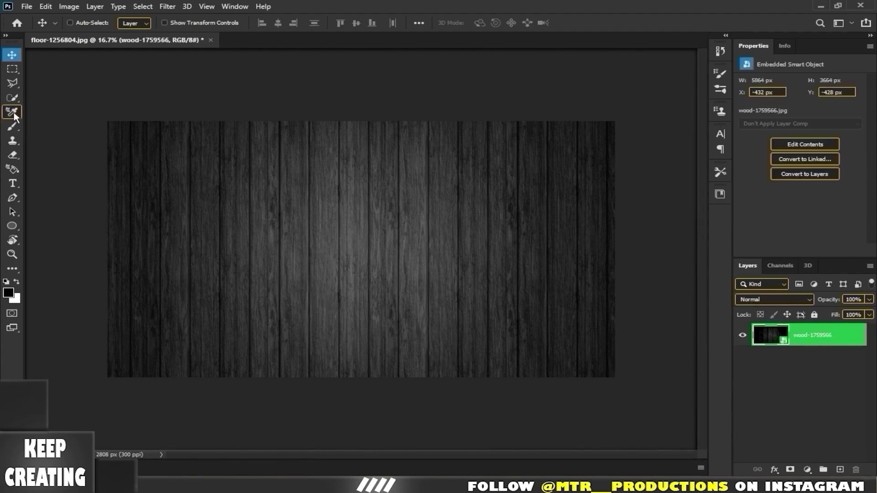
# - Copy the lower band of wood planks onto its own layer
pyautogui.press('m')
pyautogui.moveTo(160, 268); pyautogui.dragTo(553, 393)
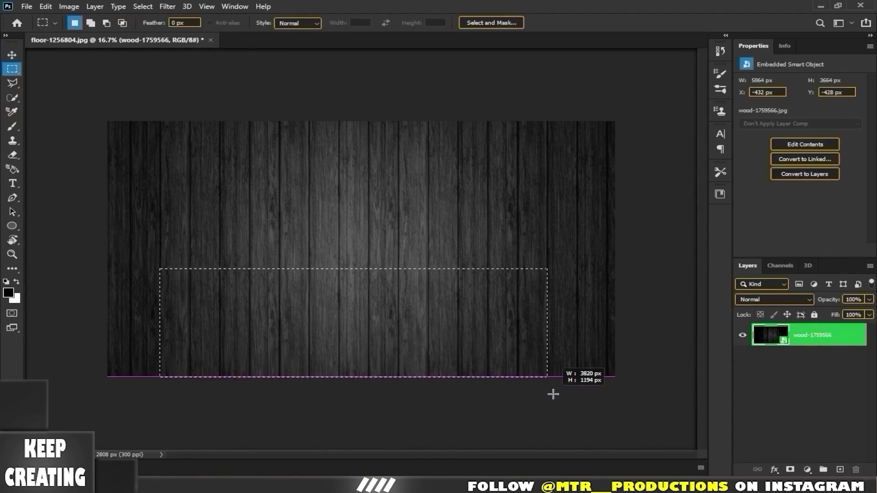
pyautogui.hotkey('ctrl', 'j')
# - Rasterize the wood layer and darken it with a lowered Exposure adjustment
pyautogui.rightClick(805, 357)
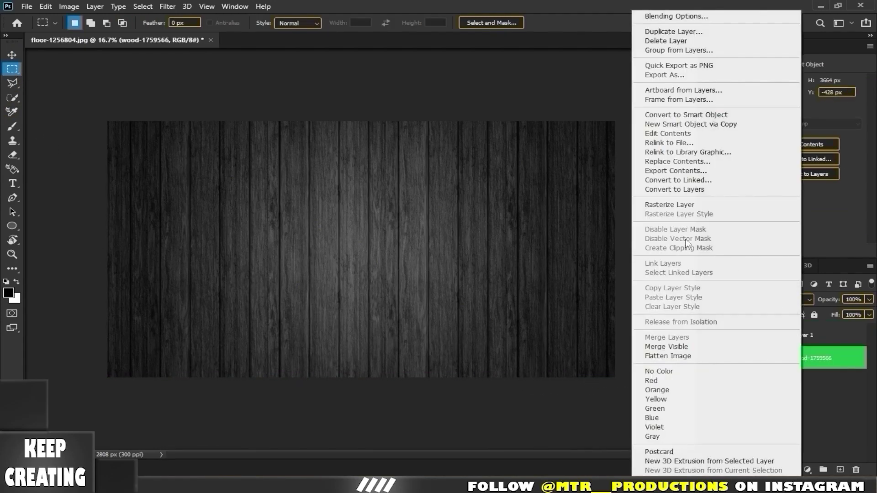
pyautogui.click(649, 205)
pyautogui.click(807, 470)
pyautogui.click(794, 351)
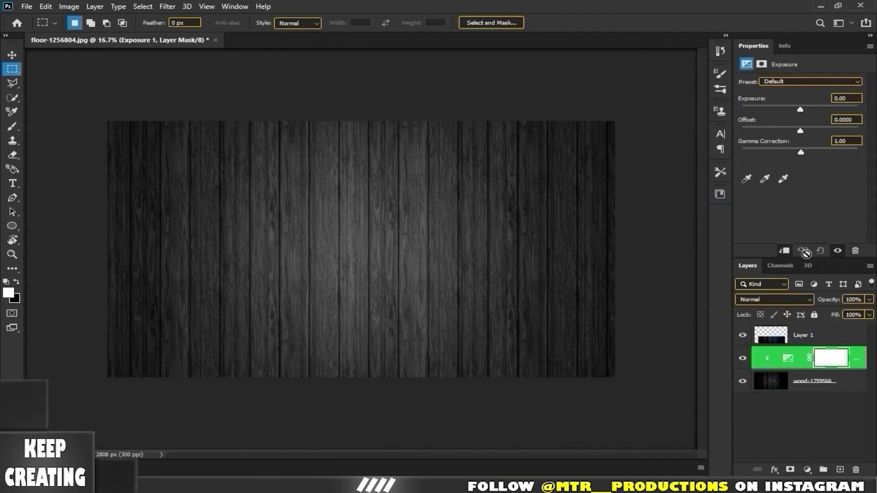
pyautogui.moveTo(800, 109); pyautogui.dragTo(782, 112)
# - Resize the plank strip along the canvas bottom and place the table reference screenshot
pyautogui.click(822, 337)
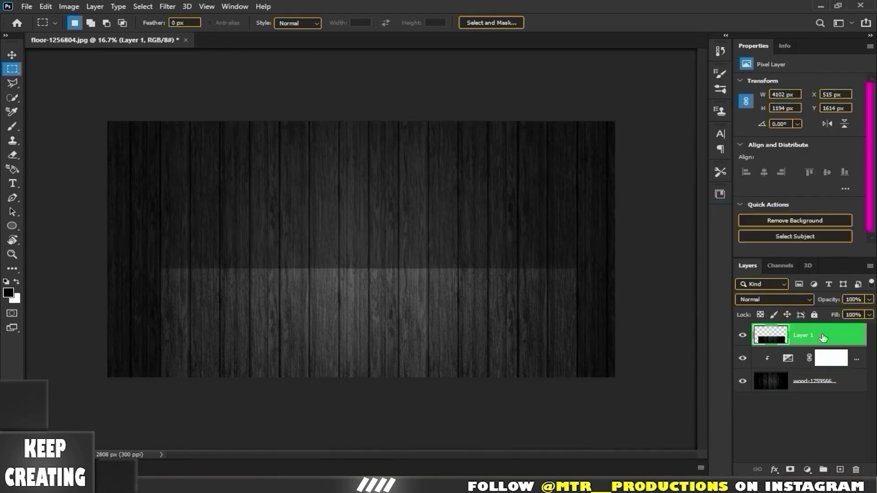
pyautogui.hotkey('ctrl', 't')
pyautogui.moveTo(372, 334); pyautogui.dragTo(374, 349)
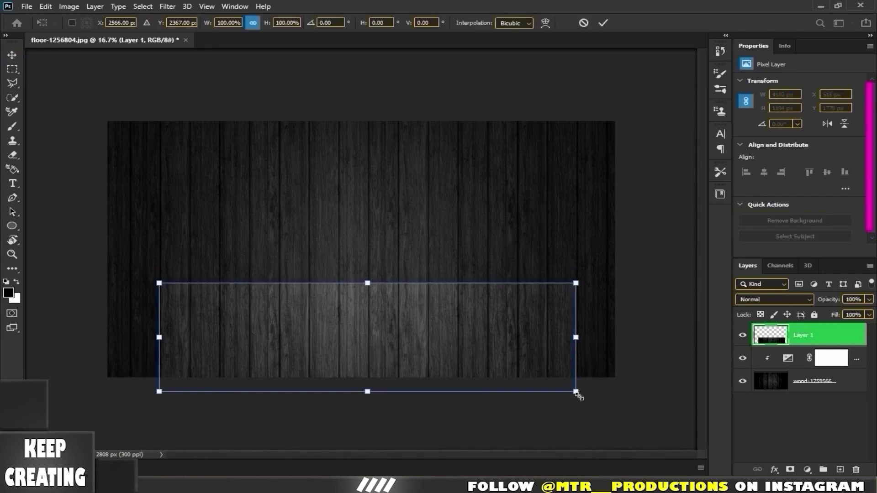
pyautogui.moveTo(577, 392); pyautogui.dragTo(396, 345)
pyautogui.moveTo(396, 314); pyautogui.dragTo(591, 314)
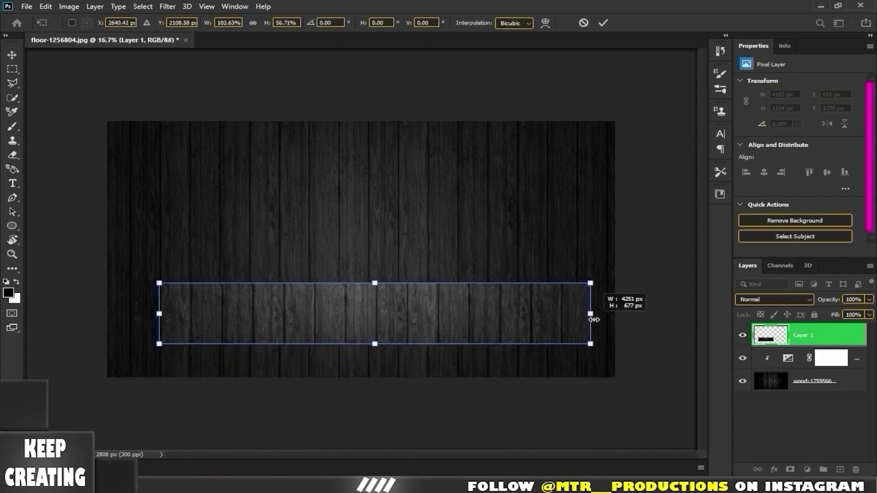
pyautogui.moveTo(375, 344); pyautogui.dragTo(374, 359)
pyautogui.moveTo(377, 309); pyautogui.dragTo(359, 347)
pyautogui.press('Return')
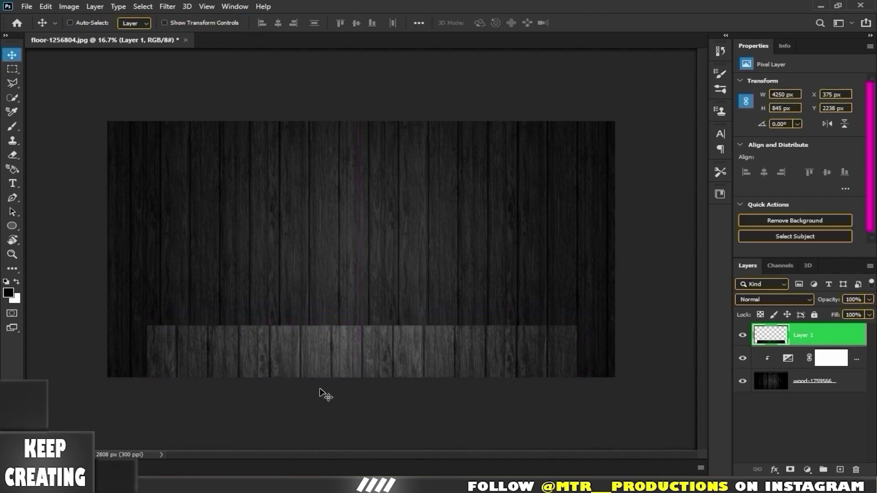
pyautogui.press('Return')
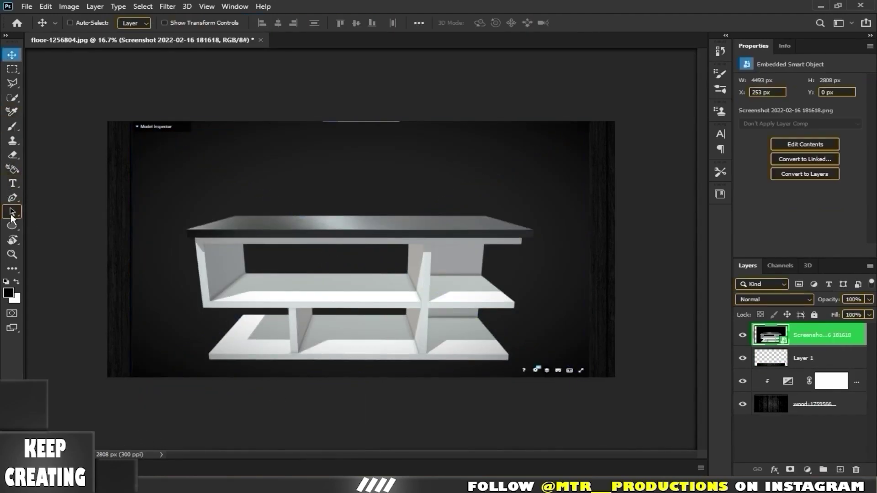
# - Trace anchor points along the tabletop edge
pyautogui.click(13, 197)
pyautogui.scroll(5, 220, 245)
pyautogui.scroll(2, 235, 239)
pyautogui.click(120, 262)
pyautogui.click(117, 225)
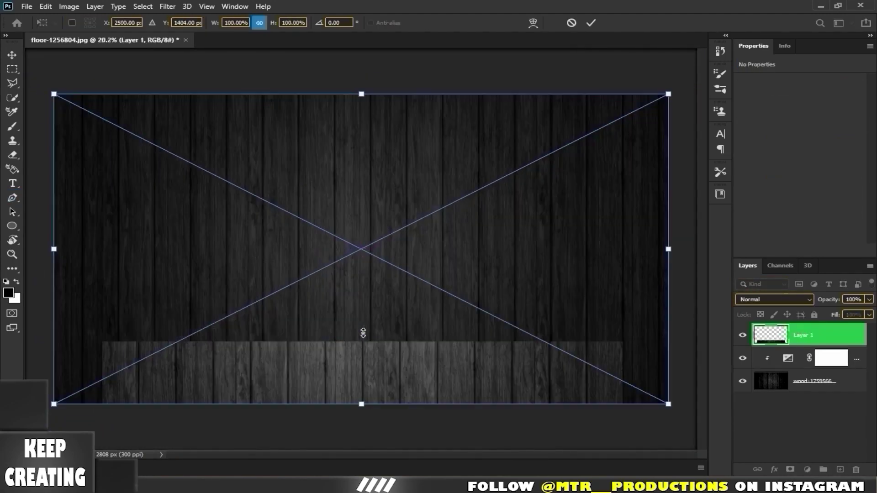
pyautogui.press('p')
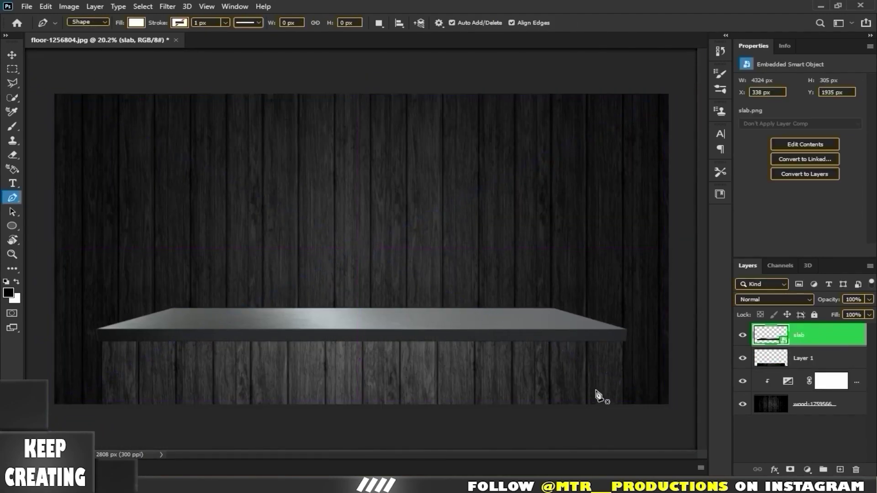
# - Narrow the plank strip so its sides line up with the slab
pyautogui.click(772, 358)
pyautogui.hotkey('ctrl', 't')
pyautogui.moveTo(625, 385); pyautogui.dragTo(617, 385)
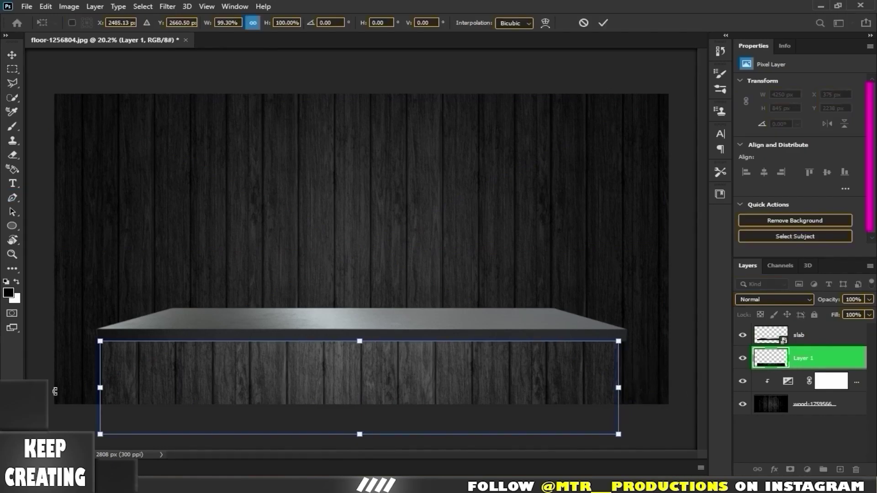
pyautogui.moveTo(98, 385); pyautogui.dragTo(108, 385)
pyautogui.press('Return')
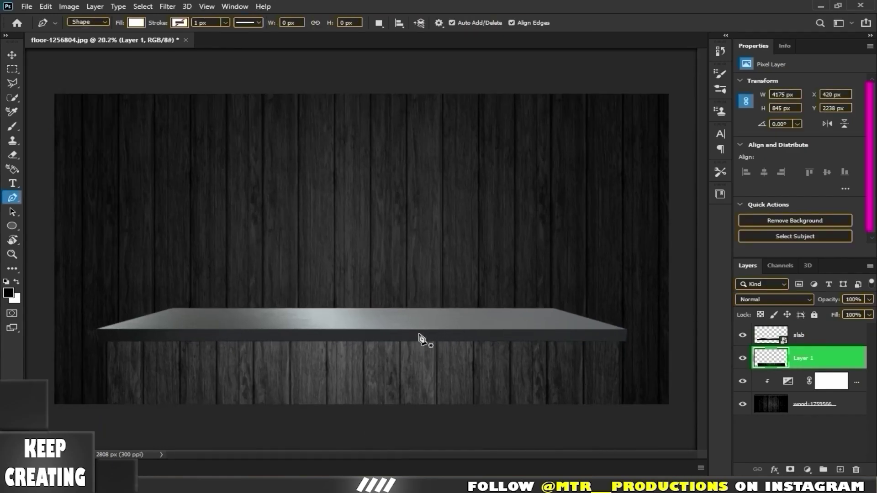
# - Darken the slab with an Exposure adjustment and delete the unused brightness adjustment
pyautogui.click(807, 469)
pyautogui.click(797, 340)
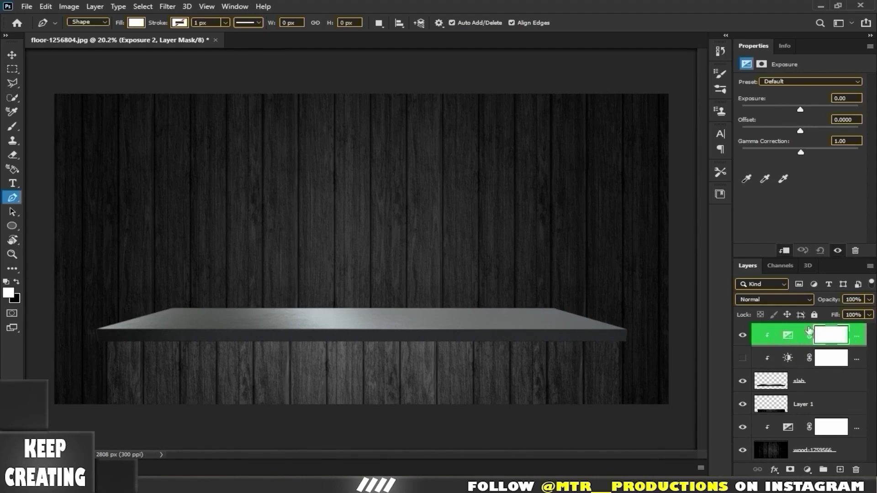
pyautogui.moveTo(800, 110)
pyautogui.mouseDown()
pyautogui.moveTo(760, 120)
pyautogui.moveTo(767, 122)
pyautogui.mouseUp()
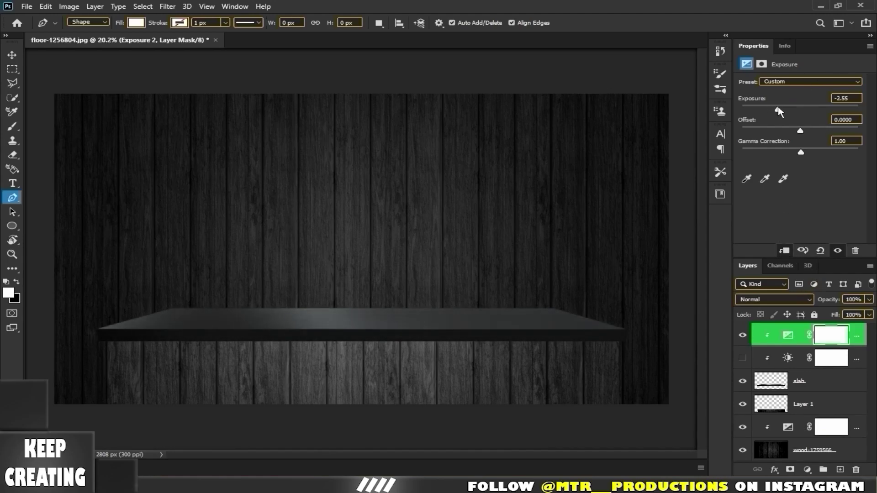
pyautogui.click(782, 359)
pyautogui.press('Delete')
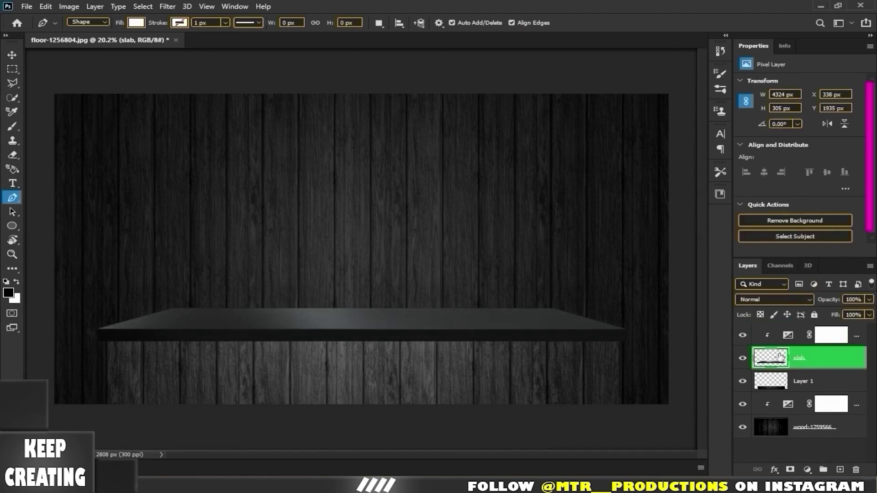
# - Make the slab thicker, nudge it into position, and bring in the black marble texture
pyautogui.hotkey('ctrl', 't')
pyautogui.moveTo(363, 307); pyautogui.dragTo(370, 286)
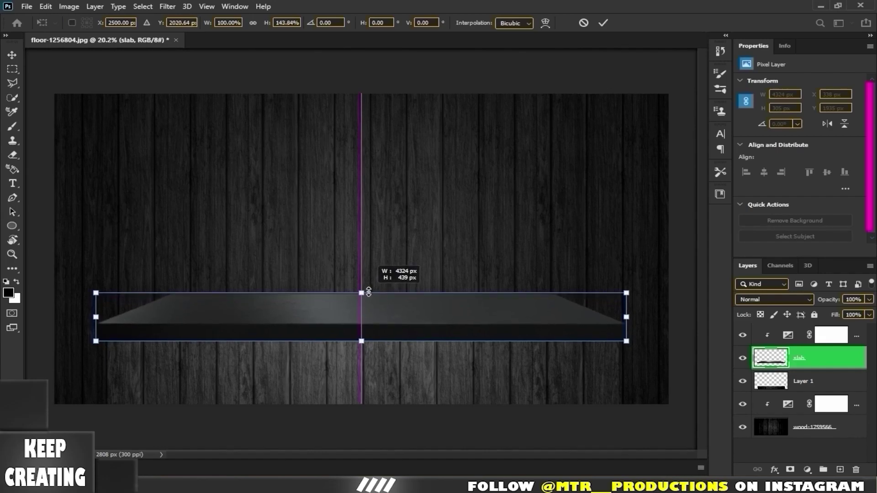
pyautogui.press('Return')
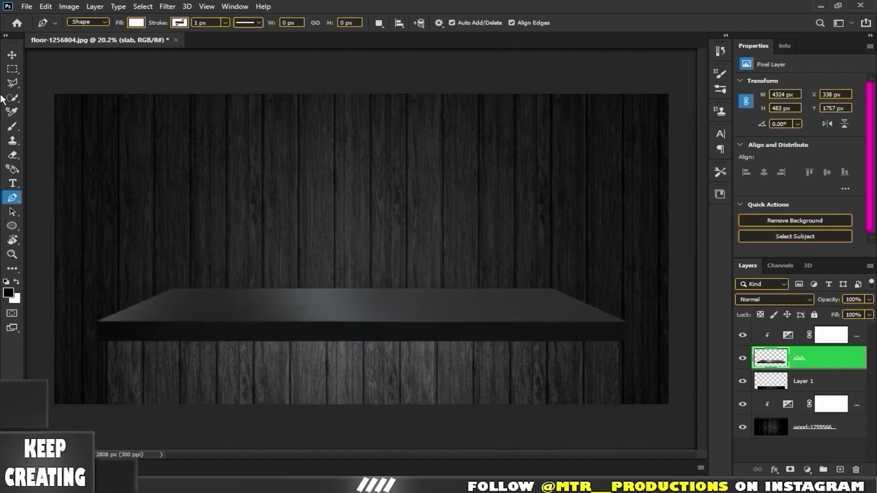
pyautogui.press('v')
pyautogui.moveTo(336, 293); pyautogui.dragTo(337, 304)
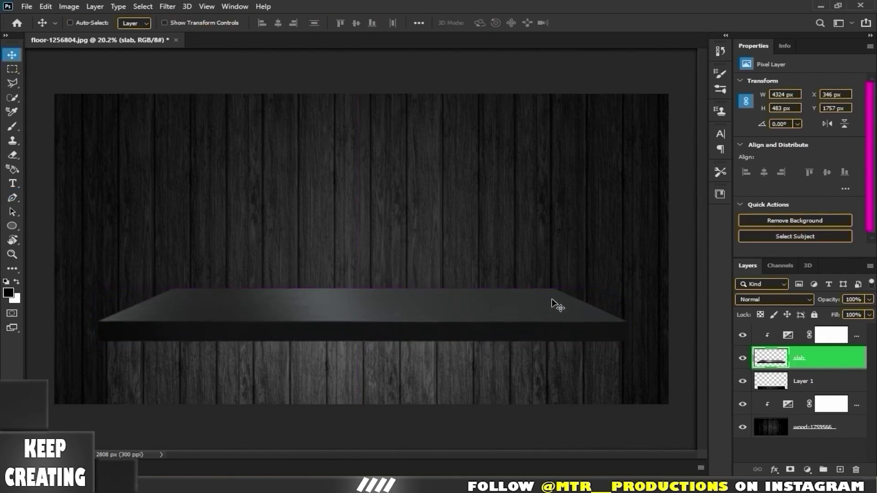
pyautogui.scroll(5, 460, 352)
pyautogui.scroll(-6, 325, 305)
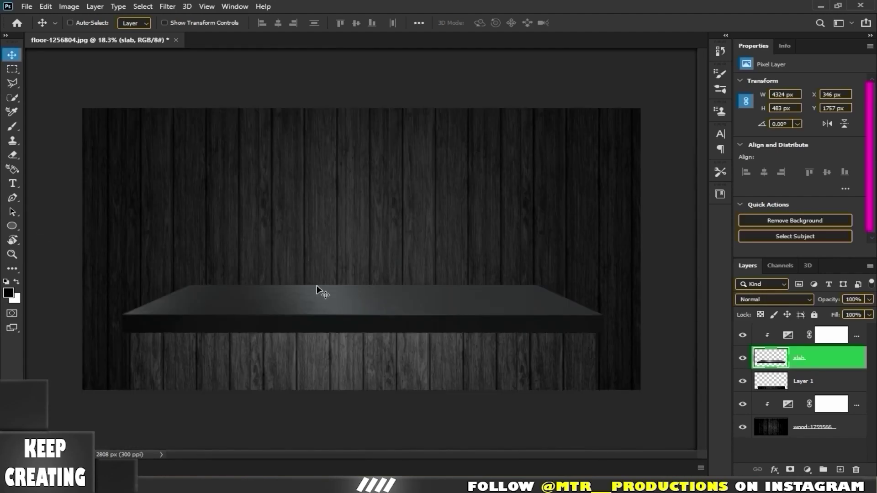
pyautogui.hotkey('ctrl', 't')
# - Scale and distort the marble into perspective matching the tabletop
pyautogui.moveTo(555, 180); pyautogui.dragTo(448, 284)
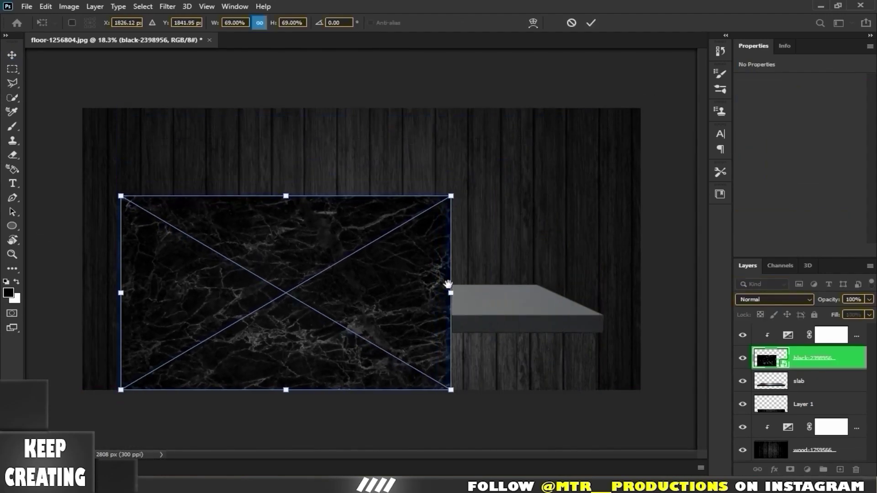
pyautogui.scroll(1, 293, 309)
pyautogui.rightClick(342, 273)
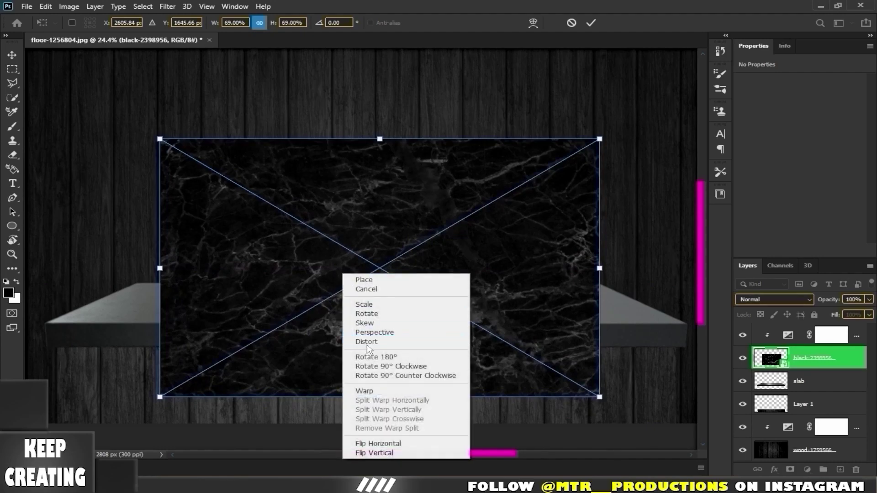
pyautogui.click(366, 336)
pyautogui.moveTo(161, 401); pyautogui.dragTo(127, 367)
pyautogui.moveTo(599, 397); pyautogui.dragTo(563, 389)
pyautogui.moveTo(599, 139); pyautogui.dragTo(587, 202)
pyautogui.moveTo(160, 139)
pyautogui.mouseDown()
pyautogui.moveTo(172, 130)
pyautogui.moveTo(171, 218)
pyautogui.mouseUp()
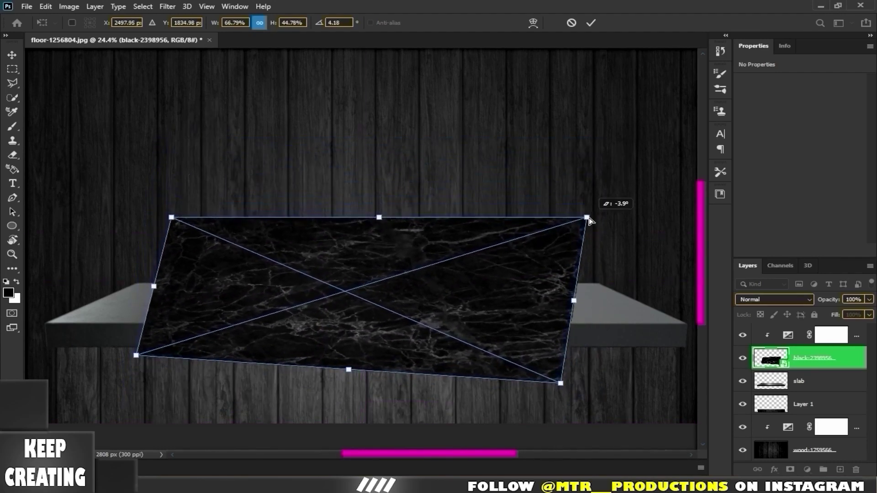
pyautogui.moveTo(574, 293); pyautogui.dragTo(693, 315)
pyautogui.moveTo(155, 288); pyautogui.dragTo(55, 290)
pyautogui.press('Return')
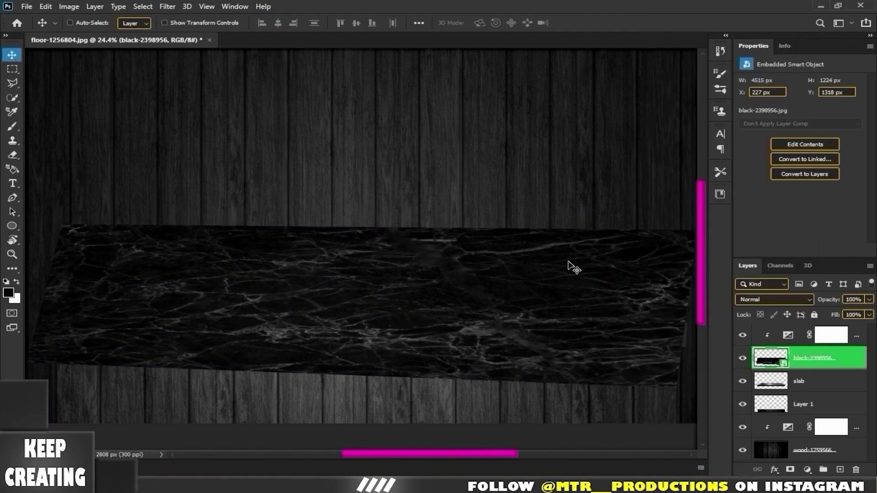
# - Move the marble above the slab's Exposure layer, rasterize it, and set Screen blend mode
pyautogui.moveTo(813, 358); pyautogui.dragTo(804, 327)
pyautogui.rightClick(804, 339)
pyautogui.click(694, 204)
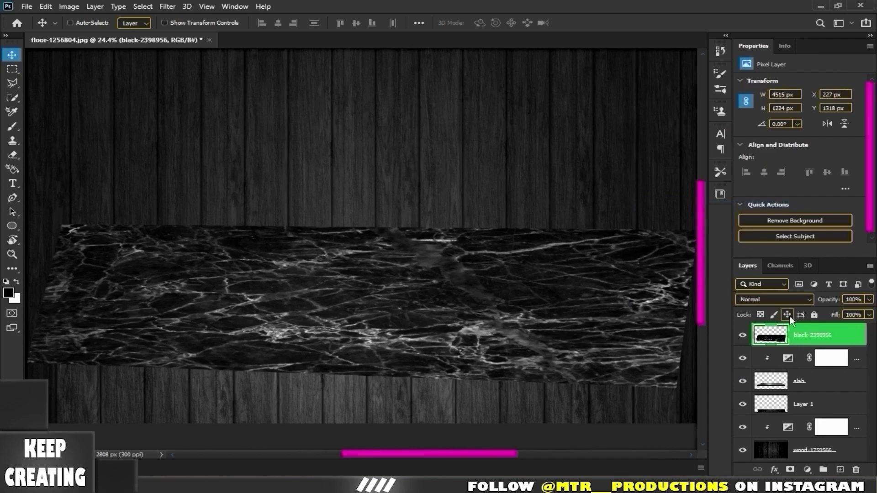
pyautogui.click(774, 299)
pyautogui.click(782, 291)
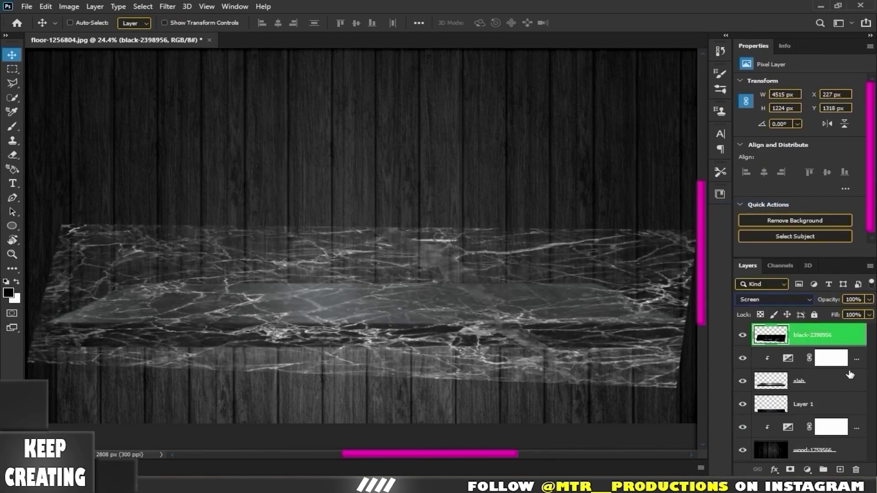
# - Warp the marble's corner and edge onto the slab's top and front
pyautogui.rightClick(260, 251)
pyautogui.click(224, 254)
pyautogui.hotkey('ctrl', 't')
pyautogui.rightClick(223, 255)
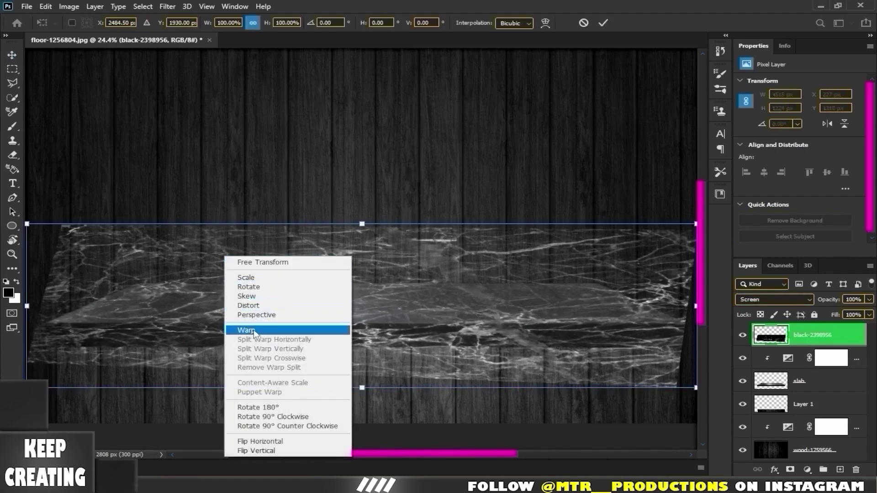
pyautogui.click(244, 330)
pyautogui.moveTo(30, 238); pyautogui.dragTo(49, 250)
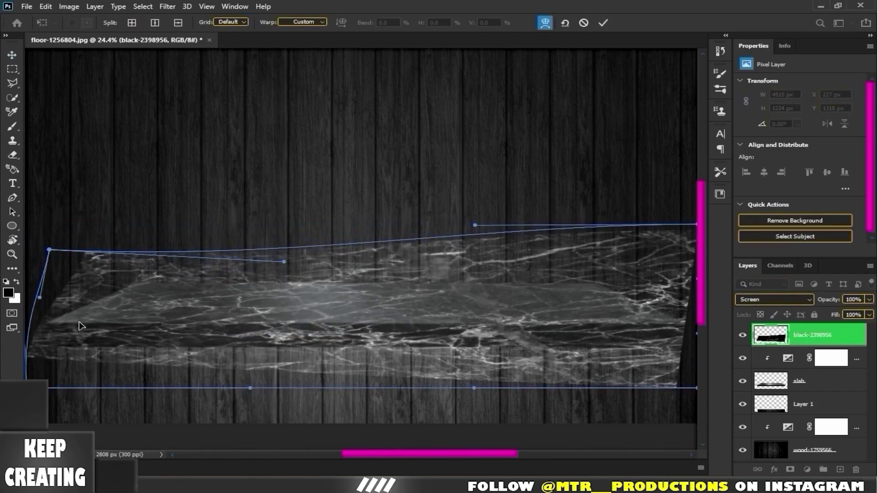
pyautogui.moveTo(697, 278)
pyautogui.mouseDown()
pyautogui.moveTo(631, 325)
pyautogui.moveTo(580, 306)
pyautogui.mouseUp()
pyautogui.press('Return')
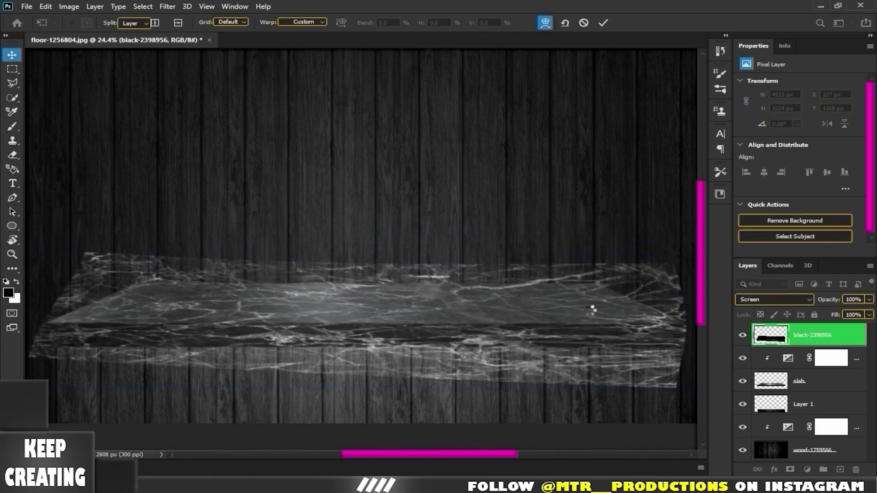
# - Clip the marble to the slab and try a Brightness/Contrast adjustment at -40
pyautogui.click(790, 469)
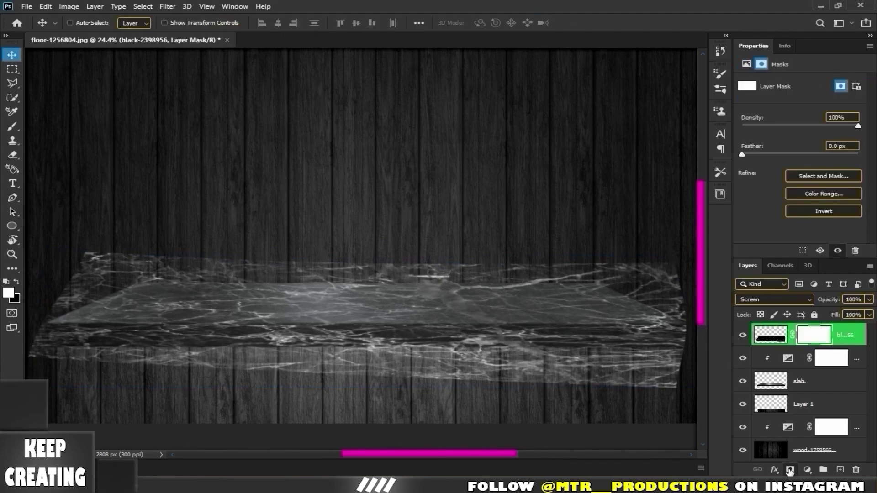
pyautogui.hotkey('ctrl', 'z')
pyautogui.keyDown('alt'); pyautogui.click(771, 345); pyautogui.keyUp('alt')
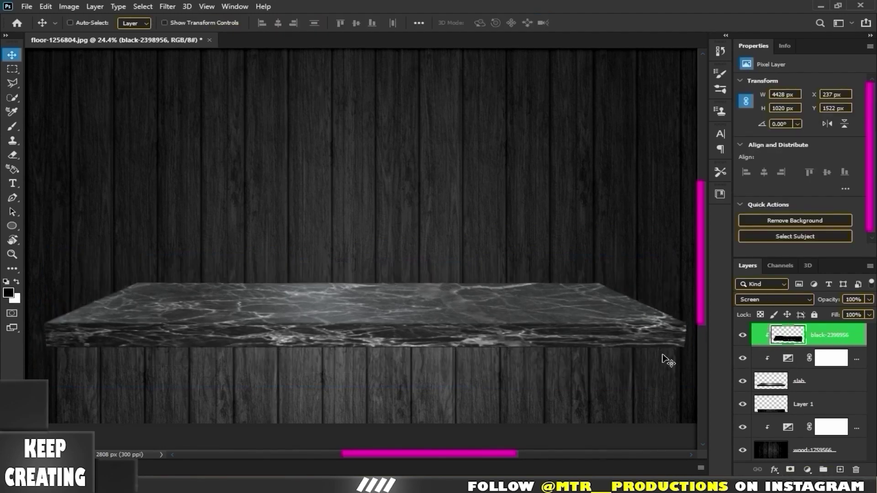
pyautogui.click(807, 469)
pyautogui.press('Escape')
pyautogui.click(807, 470)
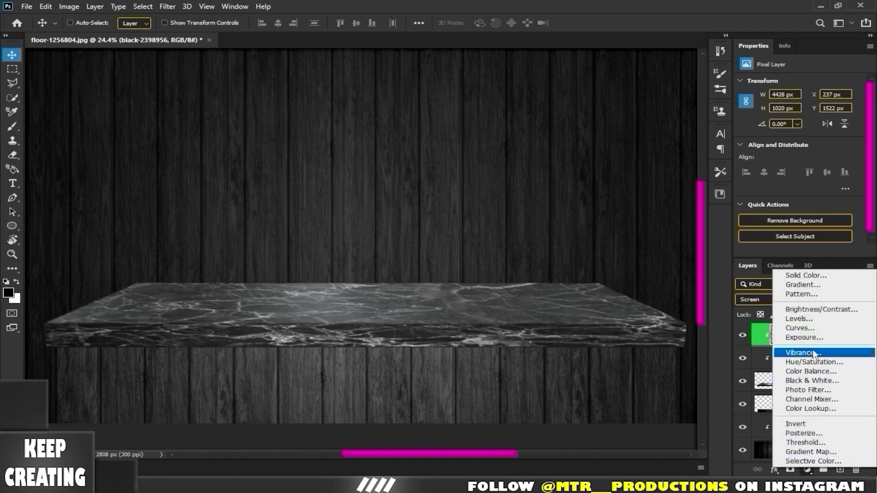
pyautogui.click(818, 311)
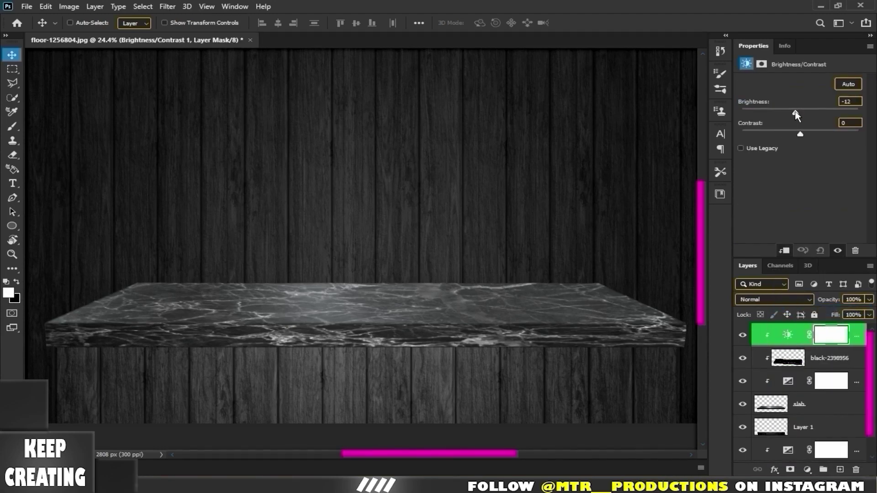
pyautogui.moveTo(795, 112); pyautogui.dragTo(785, 116)
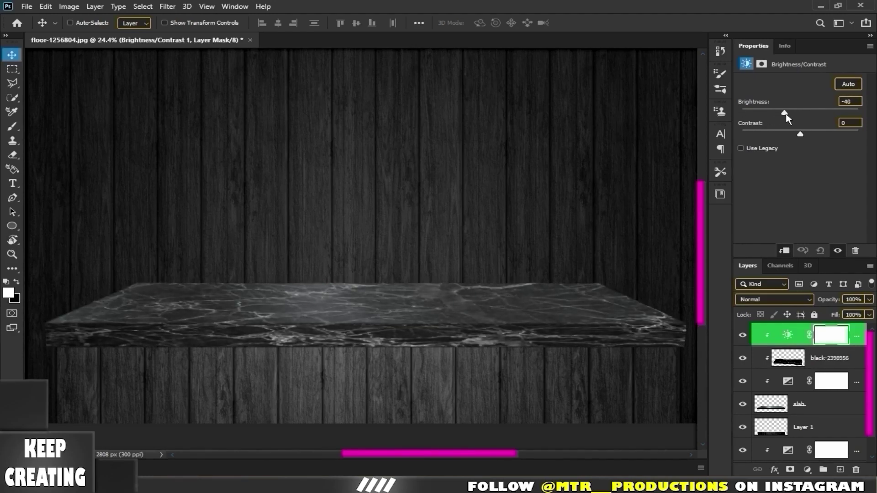
# - Lower the marble to 30% opacity, drop the Brightness/Contrast layer, and use Lighten blending
pyautogui.click(812, 360)
pyautogui.moveTo(824, 302); pyautogui.dragTo(801, 306)
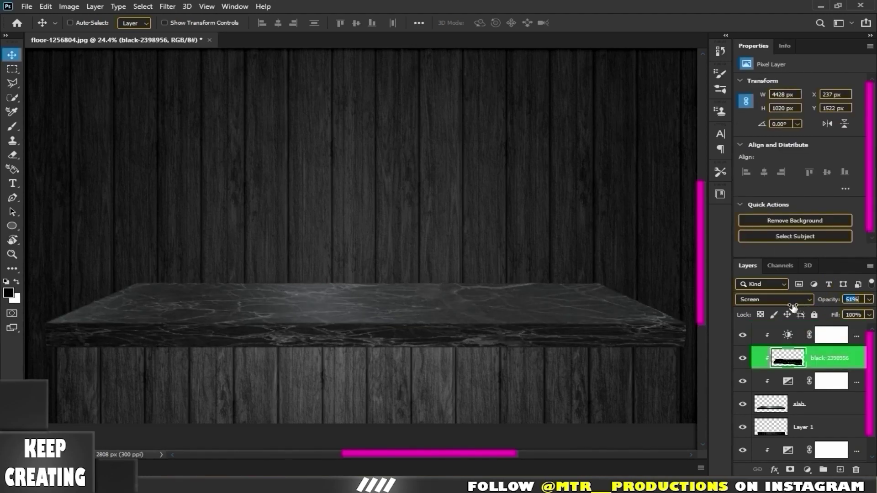
pyautogui.click(797, 333)
pyautogui.press('Delete')
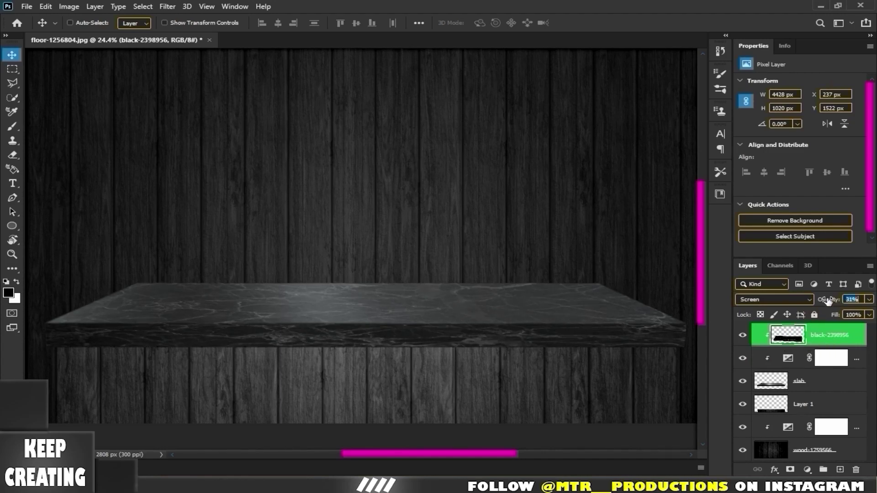
pyautogui.click(799, 300)
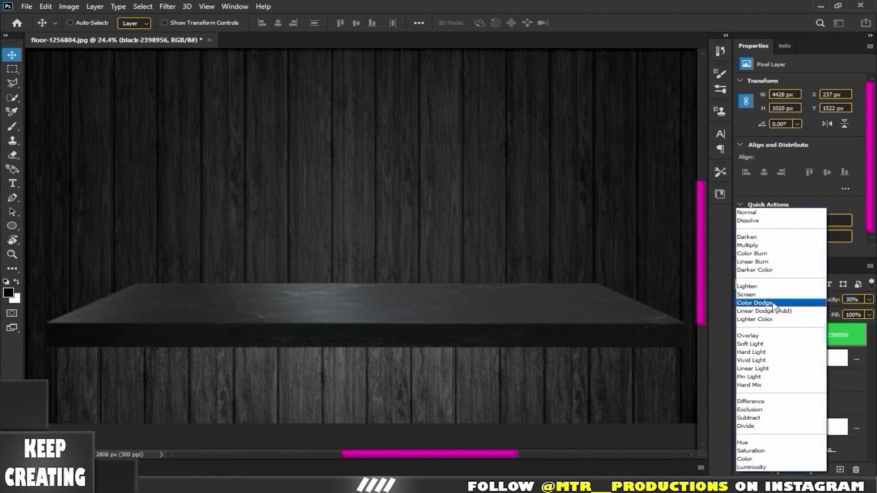
pyautogui.click(773, 288)
# - Group the tabletop layers into a group named 'table'
pyautogui.hotkey('ctrl', '-')
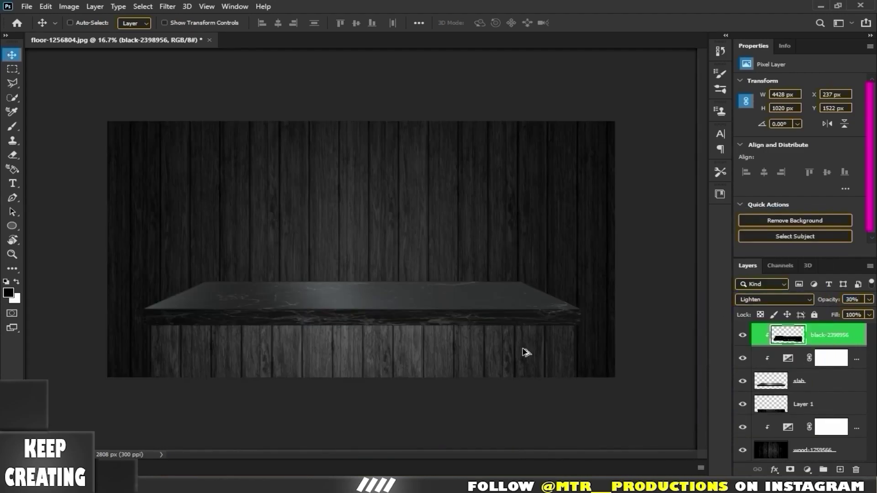
pyautogui.click(791, 455)
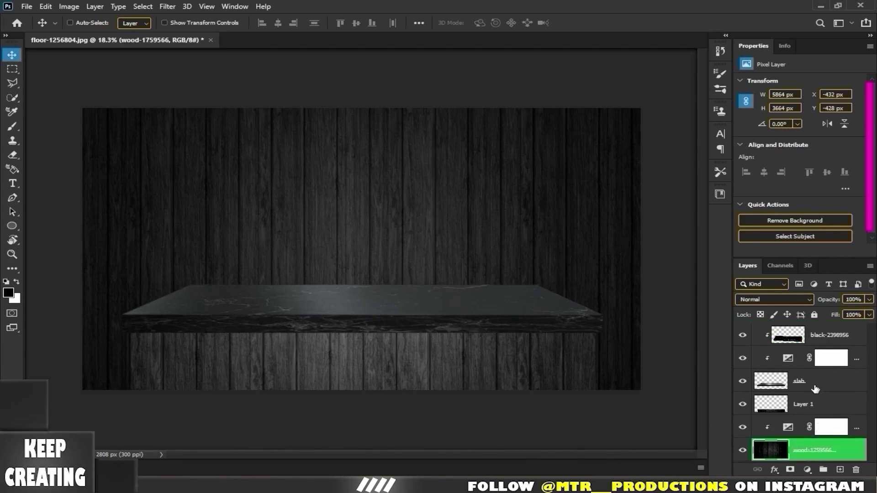
pyautogui.click(808, 403)
pyautogui.keyDown('shift'); pyautogui.click(822, 335); pyautogui.keyUp('shift')
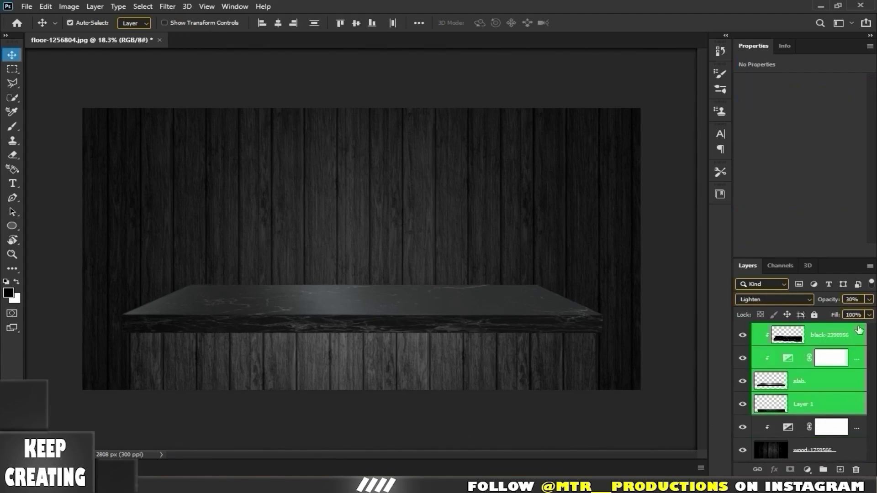
pyautogui.hotkey('ctrl', 'g')
pyautogui.doubleClick(793, 330)
pyautogui.write('table')
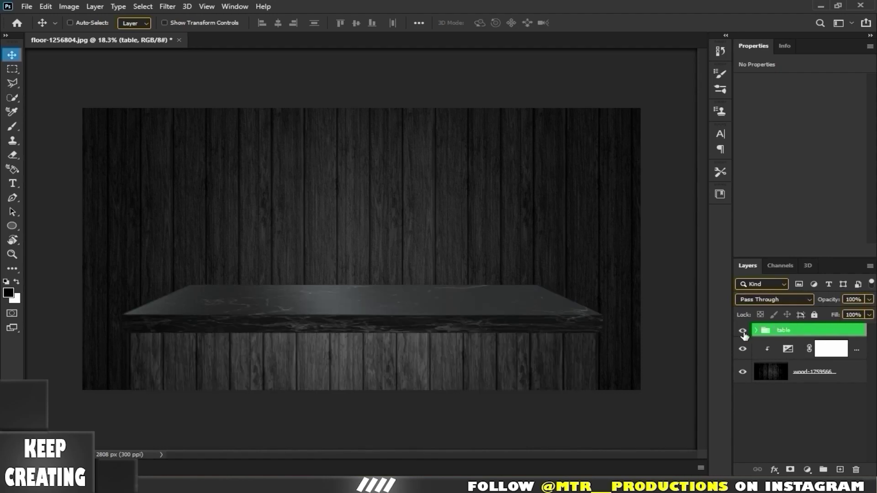
# - Add an Exposure adjustment layer for the table shadow
pyautogui.click(813, 371)
pyautogui.click(807, 470)
pyautogui.click(793, 348)
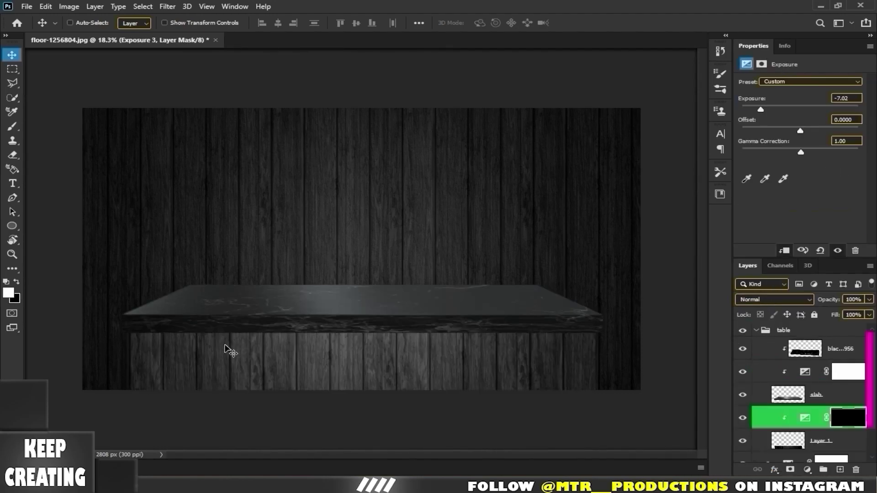
# - Set up the Brush tool at 27% flow and size 175
pyautogui.click(13, 127)
pyautogui.scroll(5, 137, 320)
pyautogui.scroll(1, 142, 306)
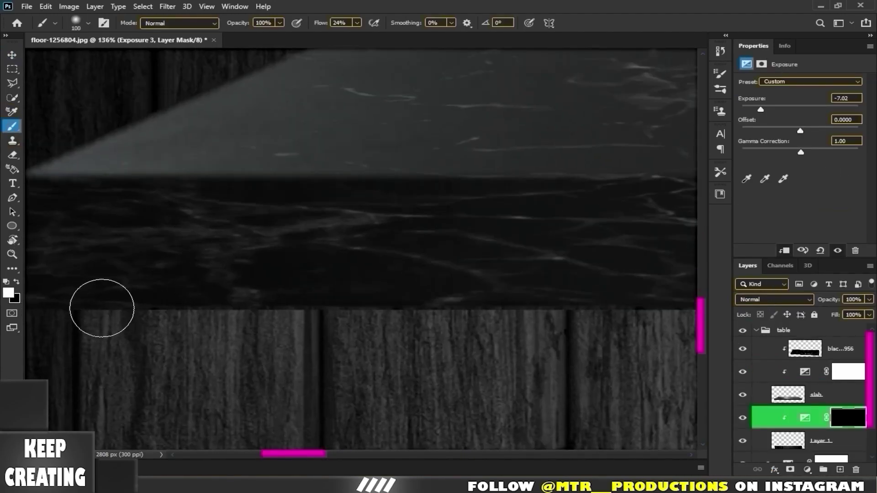
pyautogui.scroll(-3, 229, 274)
pyautogui.scroll(3, 571, 246)
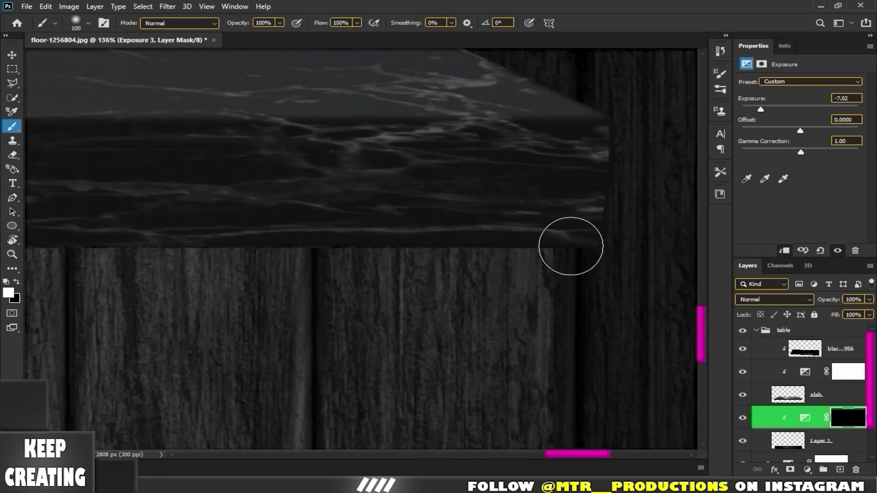
pyautogui.scroll(-3, 172, 237)
pyautogui.scroll(3, 225, 333)
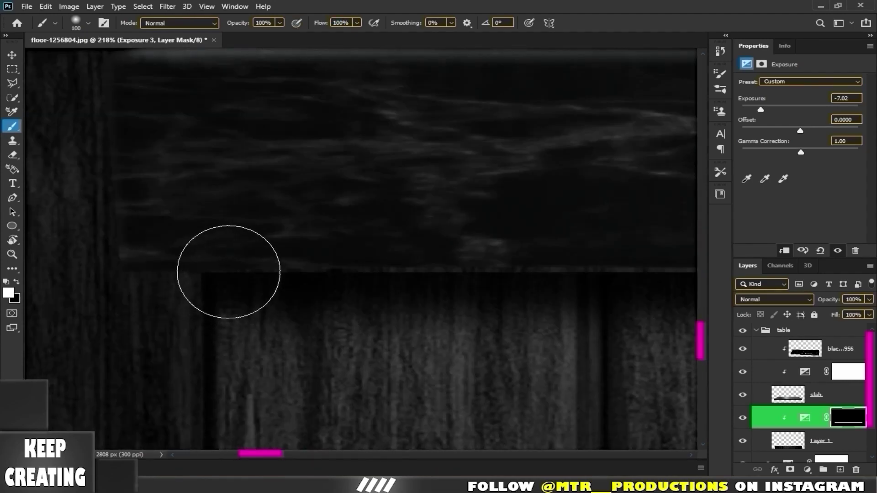
pyautogui.scroll(-5, 215, 270)
pyautogui.scroll(1, 351, 365)
pyautogui.hotkey('shift', '2')
pyautogui.hotkey('shift', '7')
pyautogui.scroll(1, 192, 304)
pyautogui.press(']')
pyautogui.press(']')
pyautogui.press(']')
# - Paint shading beneath the table edges and hide the Exposure layer to compare
pyautogui.scroll(1, 414, 290)
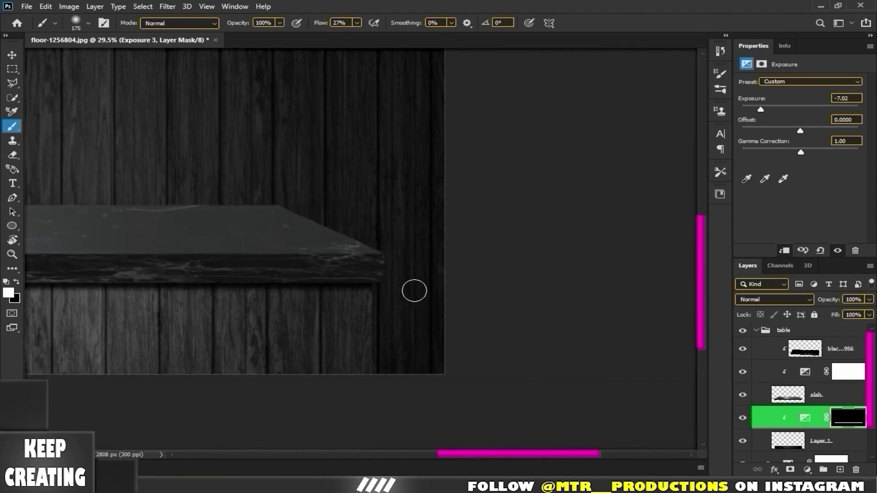
pyautogui.scroll(-3, 413, 290)
pyautogui.scroll(-1, 804, 402)
pyautogui.click(742, 428)
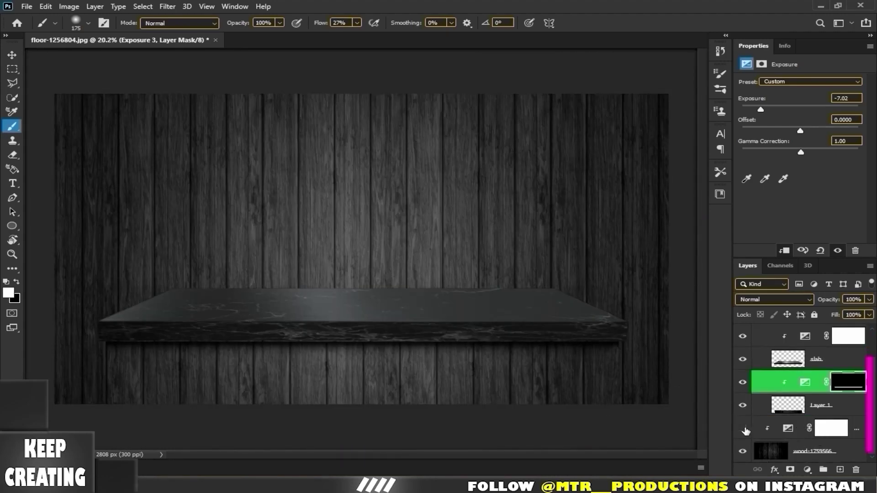
pyautogui.scroll(1, 804, 402)
# - Hide the table group, place the truss screenshot, and copy the truss onto its own layer
pyautogui.click(756, 330)
pyautogui.click(743, 333)
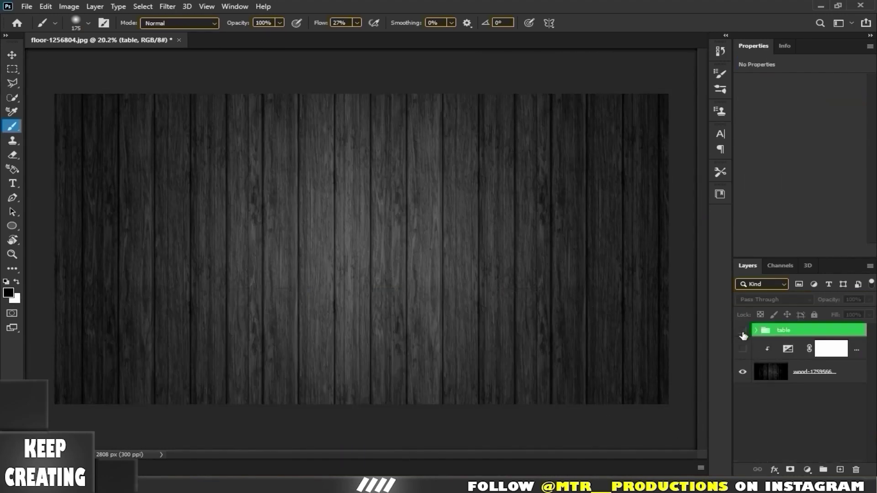
pyautogui.click(742, 349)
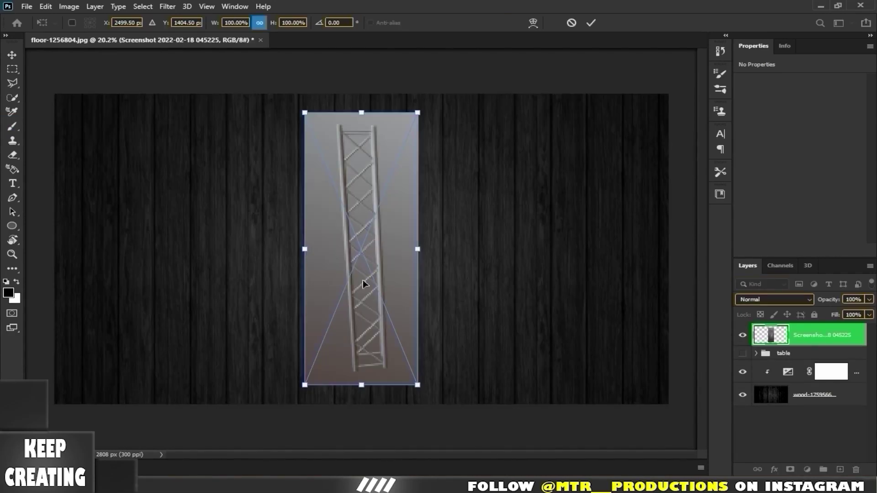
pyautogui.press('Return')
pyautogui.rightClick(830, 343)
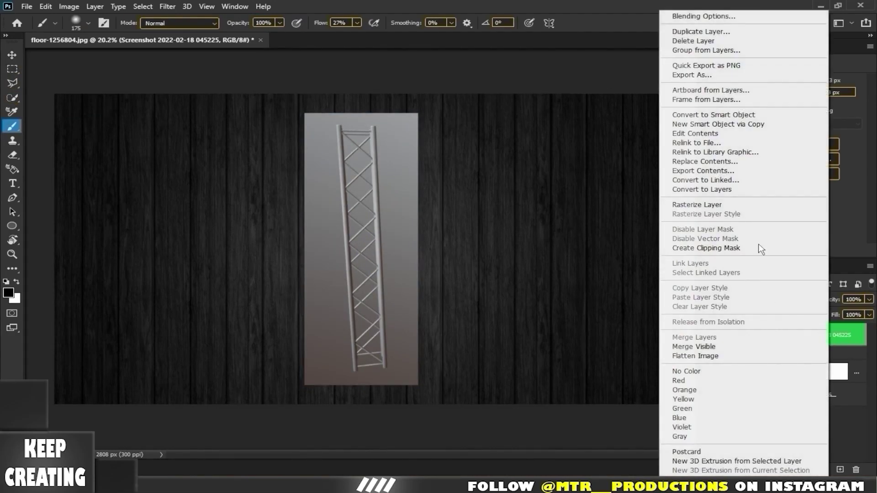
pyautogui.click(758, 210)
pyautogui.press('w')
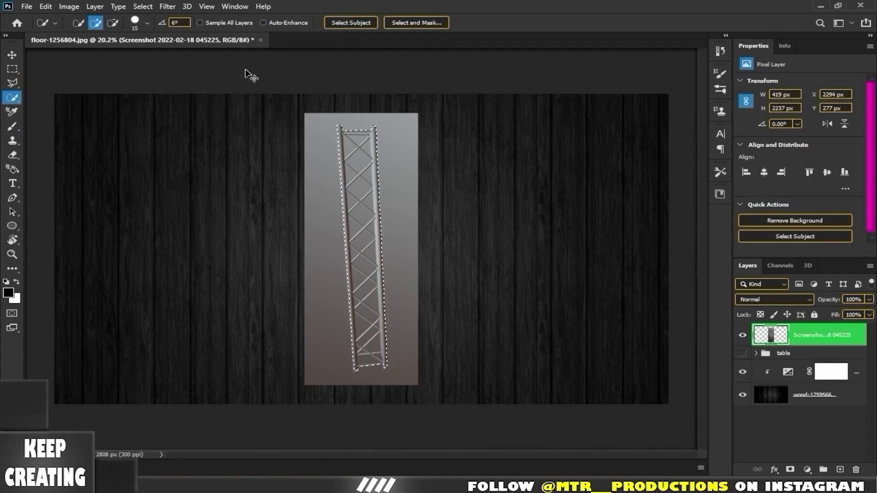
pyautogui.hotkey('ctrl', 'j')
pyautogui.press('Delete')
# - Zoom into the truss, set a selection point at the rail joint, and pan across it
pyautogui.scroll(3, 347, 145)
pyautogui.scroll(3, 346, 146)
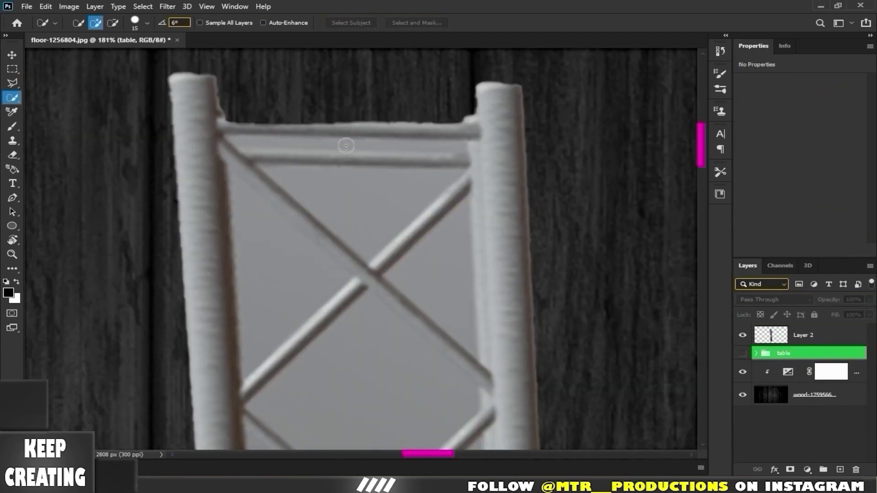
pyautogui.scroll(2, 367, 178)
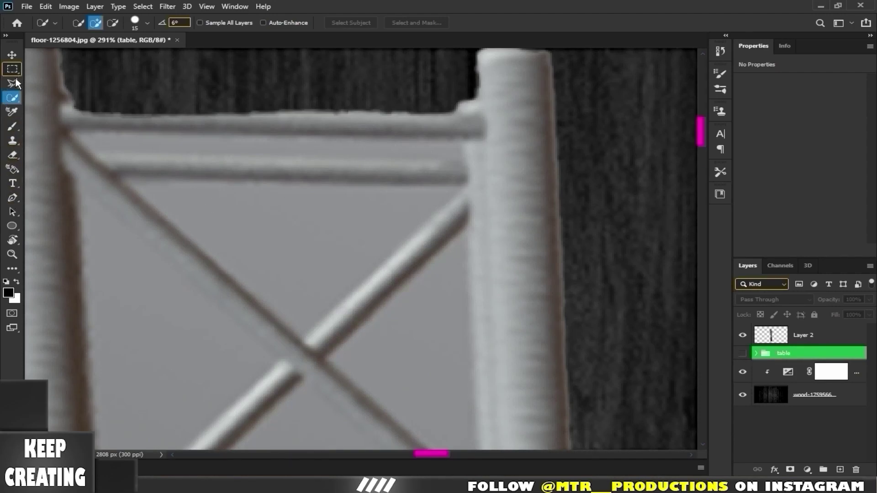
pyautogui.scroll(2, 92, 135)
pyautogui.scroll(2, 485, 273)
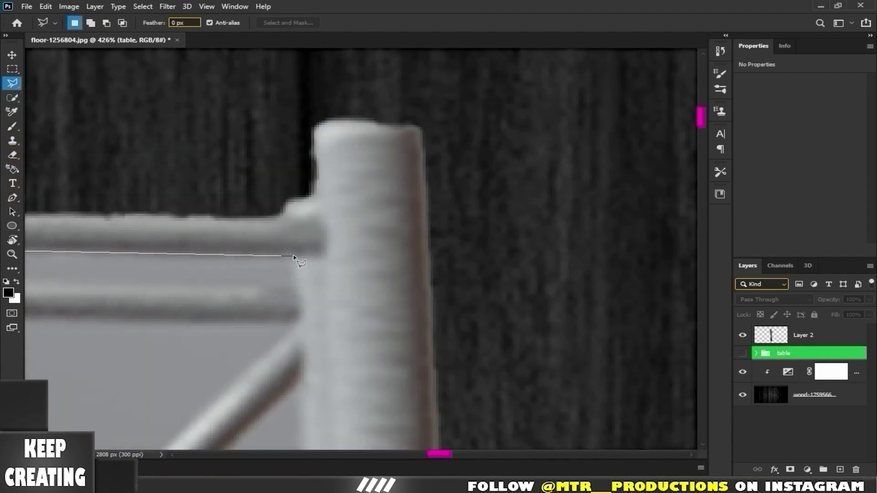
pyautogui.click(290, 284)
pyautogui.scroll(-4, 289, 284)
pyautogui.scroll(4, 202, 276)
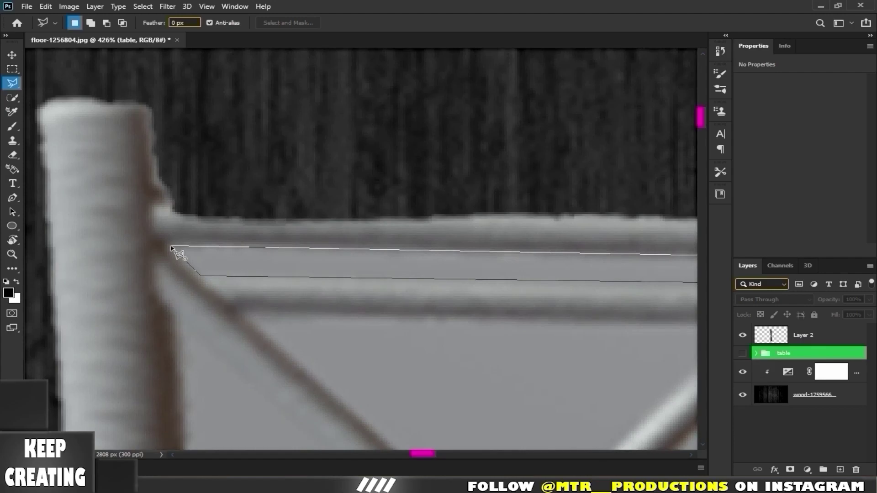
pyautogui.hotkey('alt', ']')
pyautogui.scroll(-3, 317, 307)
pyautogui.moveTo(318, 308); pyautogui.dragTo(210, 370)
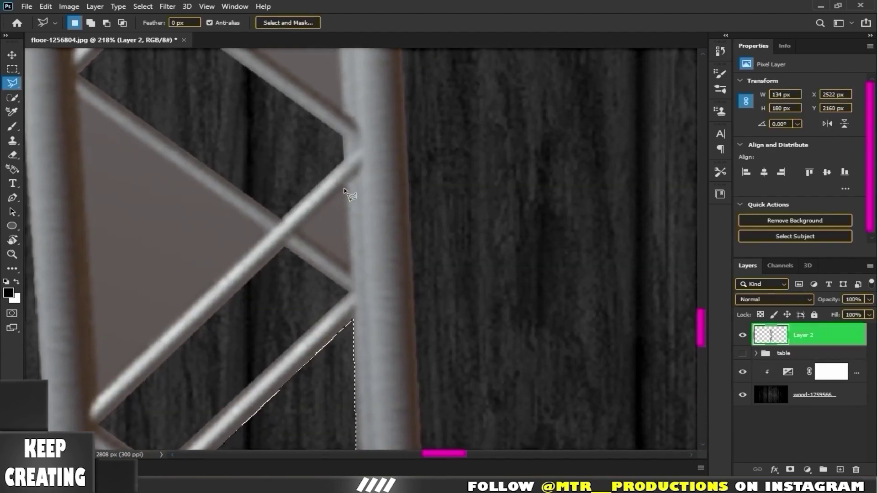
pyautogui.scroll(-5, 351, 270)
pyautogui.scroll(-4, 239, 278)
# - Enlarge and slightly tilt the truss, moving it to the wall's left edge
pyautogui.hotkey('ctrl', 't')
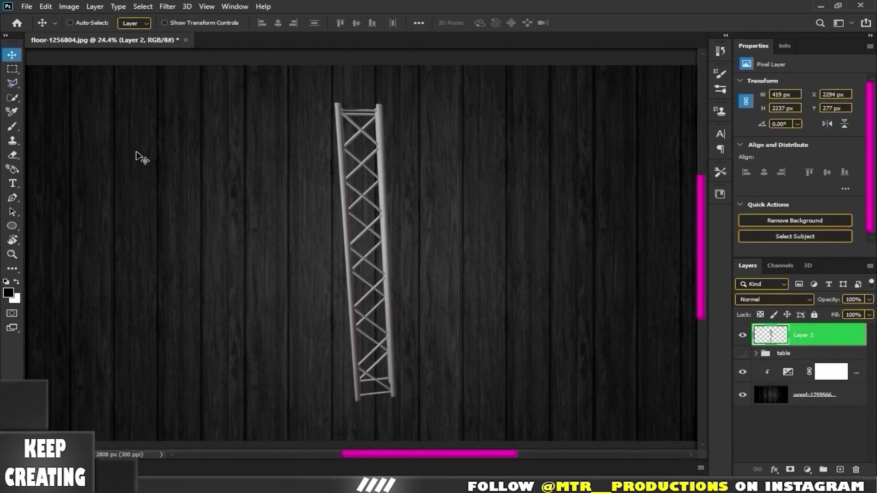
pyautogui.moveTo(411, 403)
pyautogui.mouseDown()
pyautogui.moveTo(397, 415)
pyautogui.moveTo(402, 452)
pyautogui.mouseUp()
pyautogui.moveTo(365, 320); pyautogui.dragTo(77, 315)
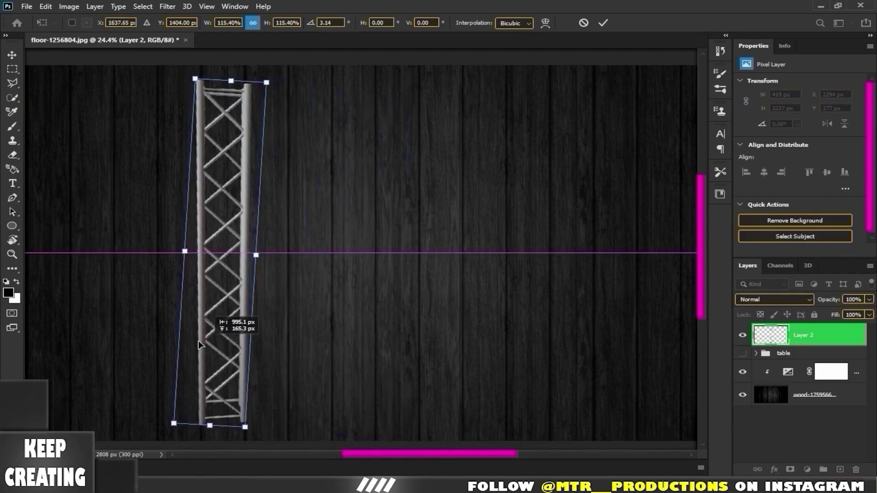
pyautogui.scroll(-1, 128, 336)
pyautogui.moveTo(162, 379); pyautogui.dragTo(142, 399)
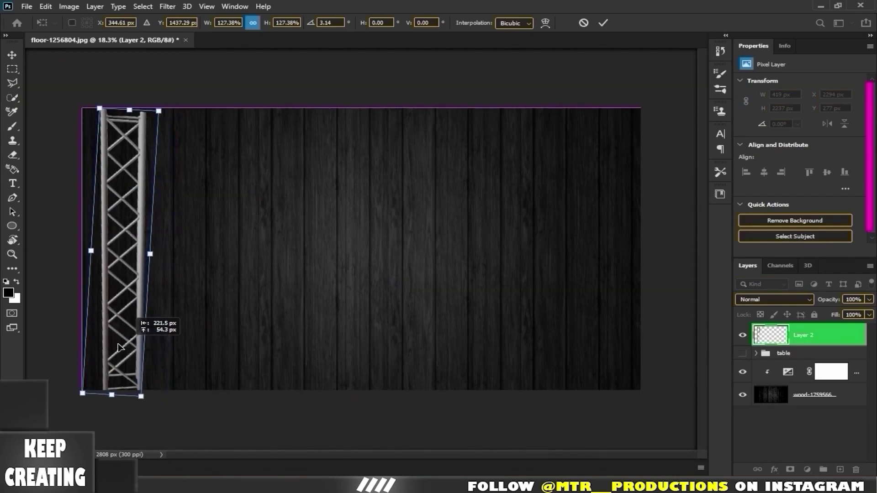
# - Flip the truss vertically, fine-tune it along the left edge, and place a copy at the right edge
pyautogui.rightClick(121, 226)
pyautogui.click(163, 421)
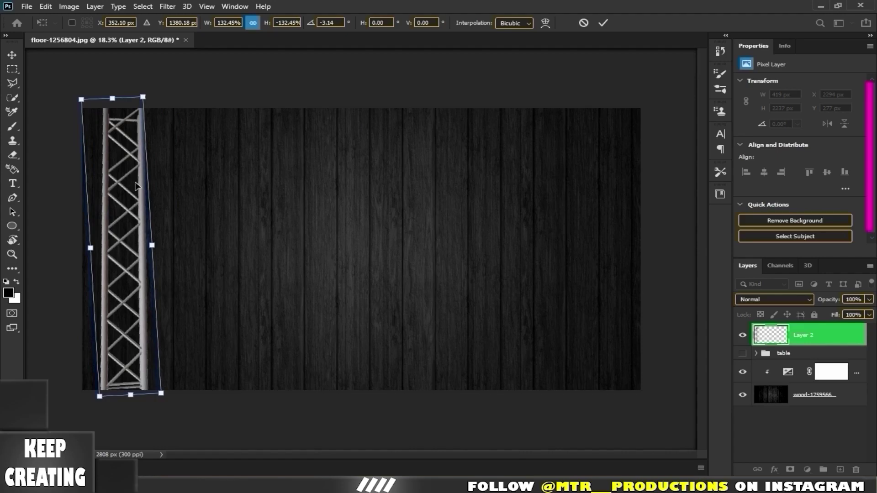
pyautogui.moveTo(109, 256); pyautogui.dragTo(92, 265)
pyautogui.moveTo(137, 96); pyautogui.dragTo(139, 93)
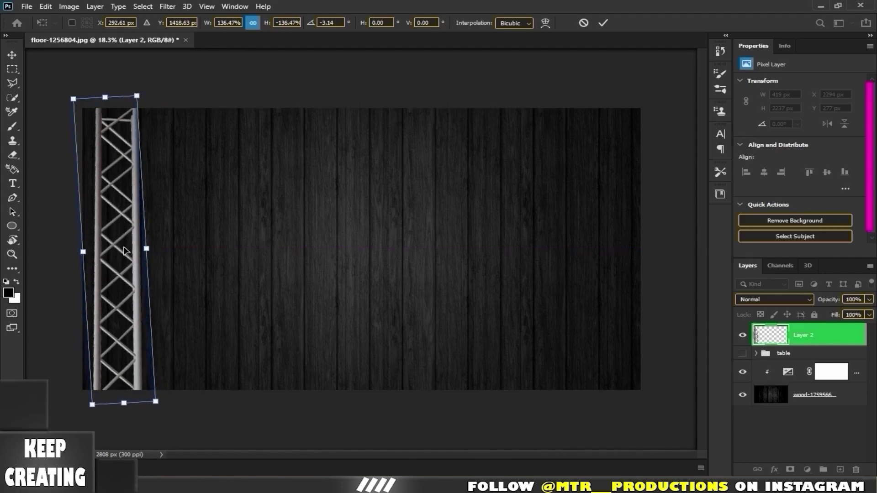
pyautogui.press('Return')
pyautogui.moveTo(132, 249); pyautogui.dragTo(601, 248)
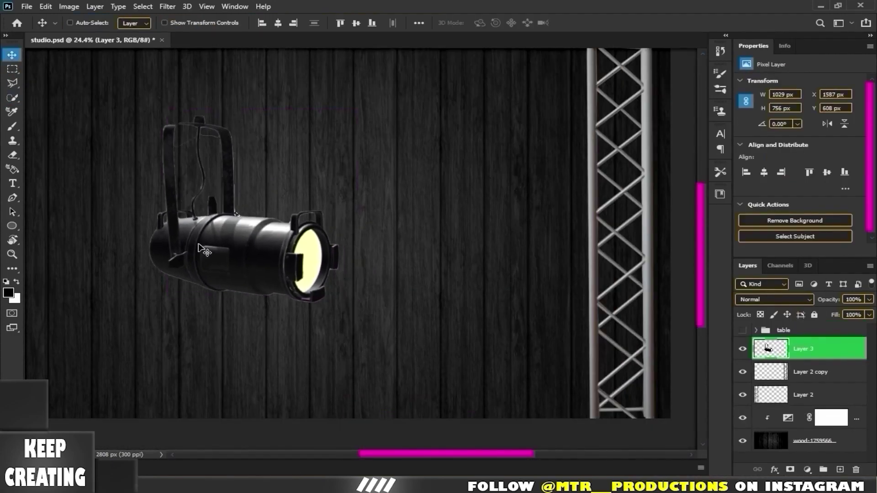
# - Shrink and tilt the first spotlight onto the top of the left truss
pyautogui.scroll(-3, 187, 192)
pyautogui.hotkey('ctrl', 't')
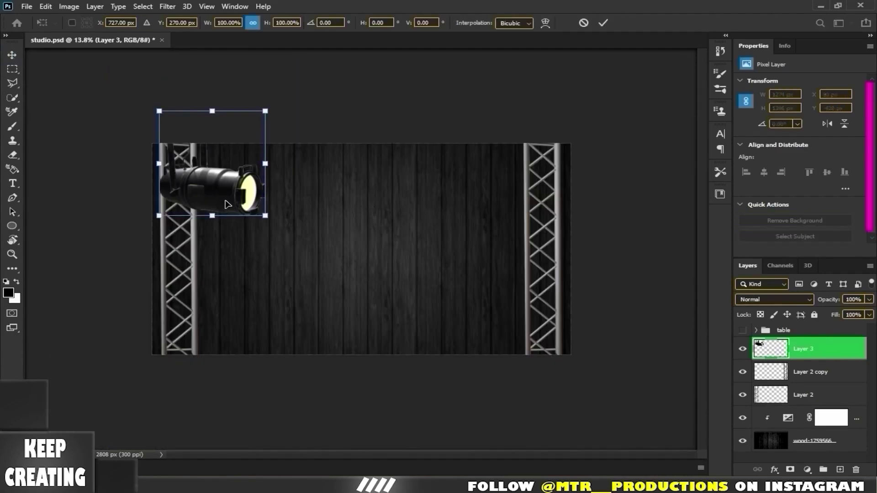
pyautogui.moveTo(265, 215)
pyautogui.mouseDown()
pyautogui.moveTo(246, 191)
pyautogui.moveTo(208, 181)
pyautogui.moveTo(217, 201)
pyautogui.moveTo(212, 181)
pyautogui.moveTo(228, 204)
pyautogui.mouseUp()
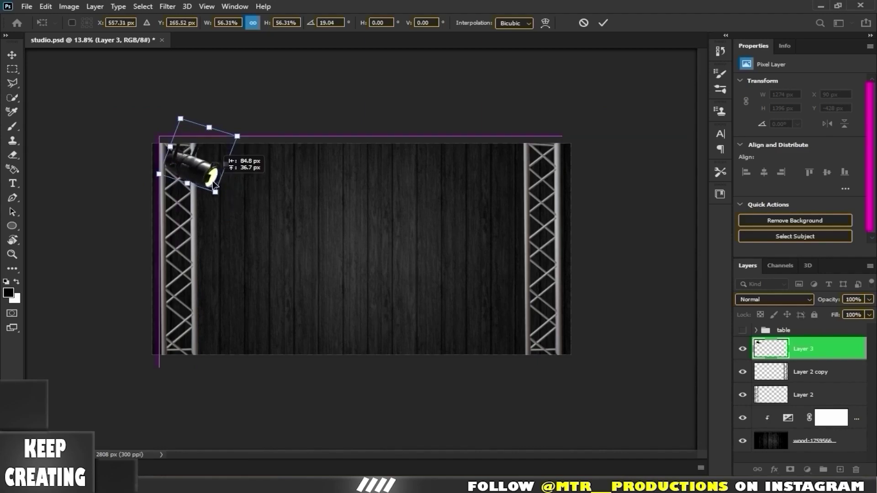
pyautogui.moveTo(214, 173); pyautogui.dragTo(214, 179)
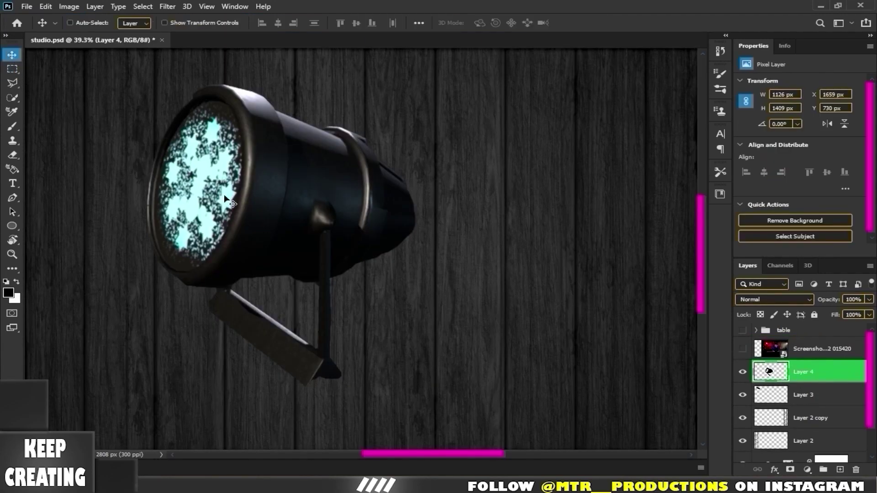
pyautogui.hotkey('ctrl', 't')
# - Shrink the second spotlight and flip it vertically
pyautogui.hotkey('ctrl', '-')
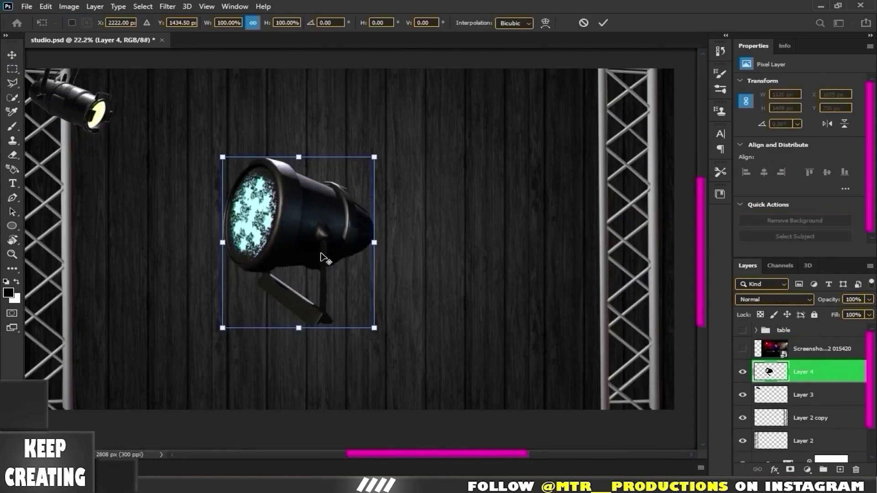
pyautogui.hotkey('ctrl', '-')
pyautogui.moveTo(386, 303)
pyautogui.mouseDown()
pyautogui.moveTo(338, 252)
pyautogui.moveTo(406, 201)
pyautogui.mouseUp()
pyautogui.rightClick(312, 213)
pyautogui.click(360, 407)
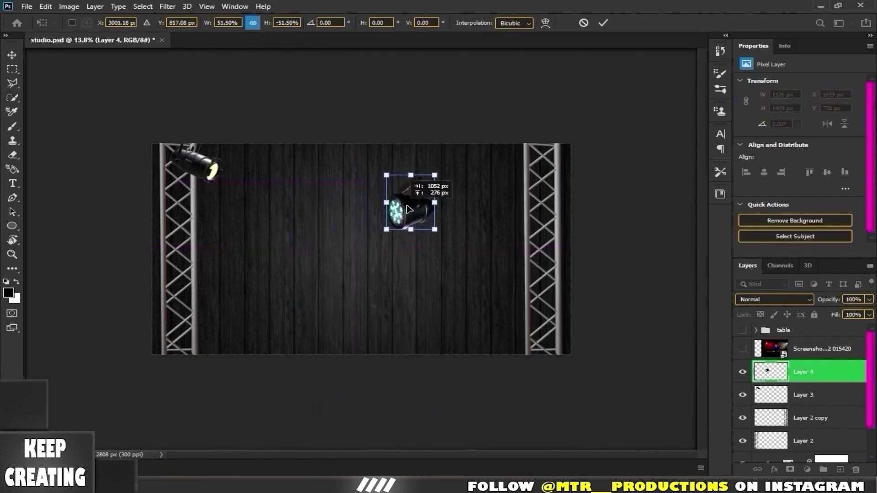
# - Set the second spotlight atop the right truss, rotated to aim inward
pyautogui.hotkey('ctrl', '+')
pyautogui.moveTo(446, 179); pyautogui.dragTo(571, 123)
pyautogui.moveTo(614, 167)
pyautogui.mouseDown()
pyautogui.moveTo(632, 150)
pyautogui.moveTo(626, 137)
pyautogui.mouseUp()
pyautogui.press('Return')
pyautogui.scroll(-3, 348, 265)
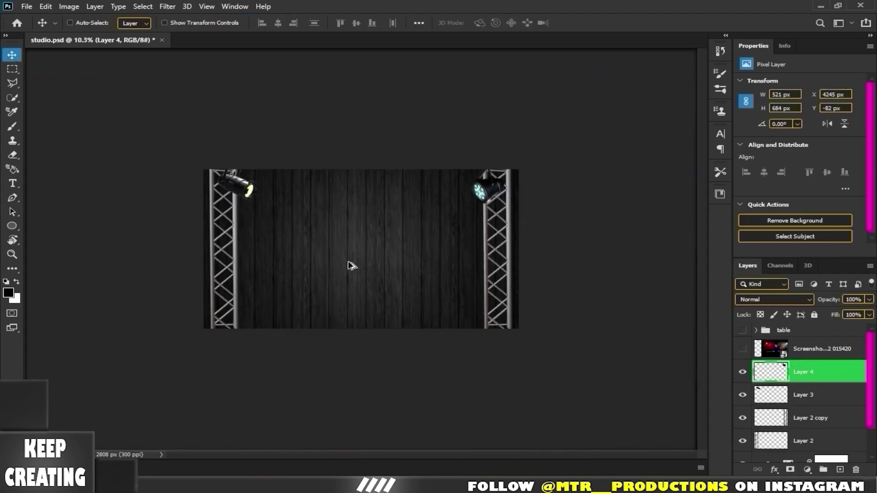
pyautogui.scroll(1, 313, 252)
pyautogui.click(803, 418)
pyautogui.click(807, 469)
# - Add an Exposure adjustment clipped to the truss, lower its exposure, and invert its mask
pyautogui.click(818, 340)
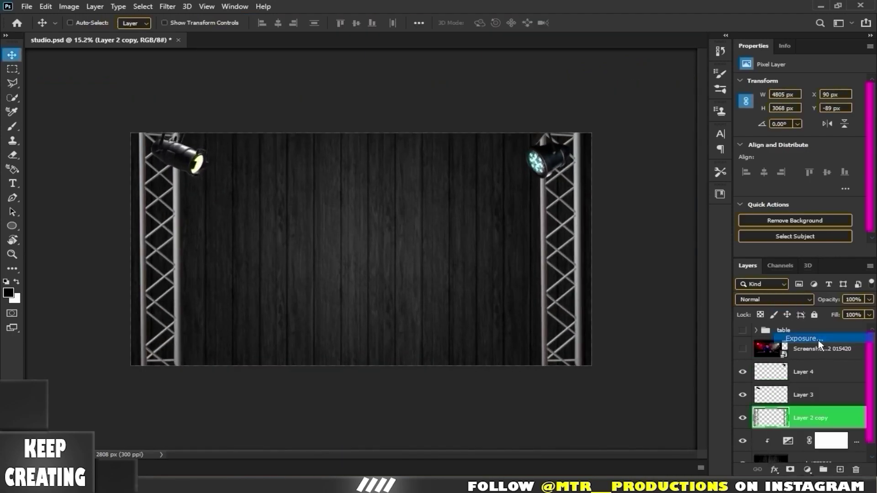
pyautogui.click(784, 250)
pyautogui.moveTo(801, 110); pyautogui.dragTo(758, 110)
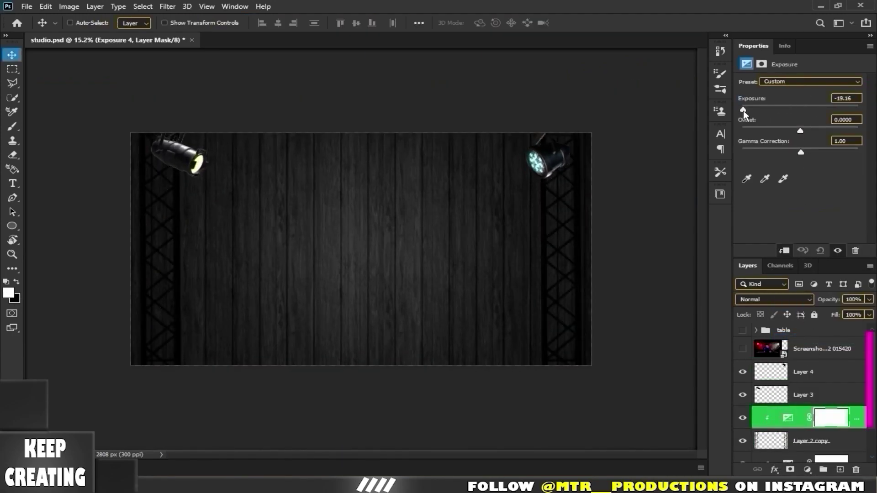
pyautogui.hotkey('ctrl', 'i')
# - Paint the mask with a smaller brush to darken the truss pole
pyautogui.press('b')
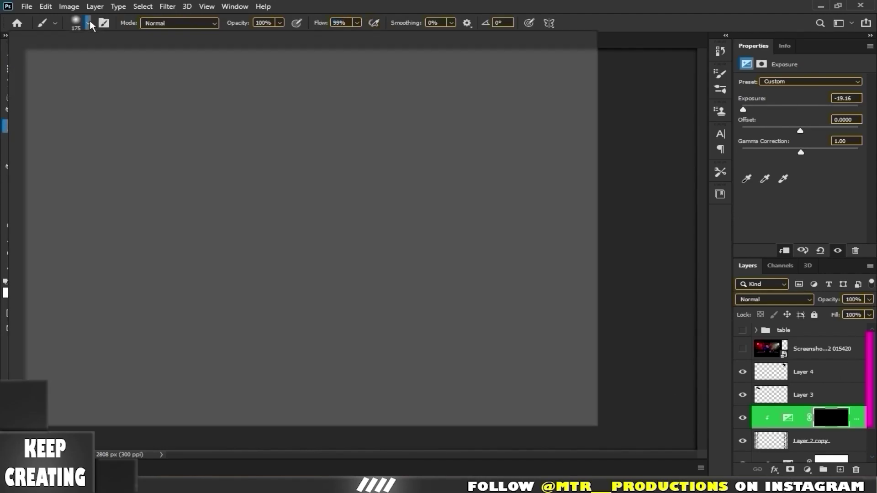
pyautogui.keyDown('alt'); pyautogui.scroll(3, 155, 171); pyautogui.keyUp('alt')
pyautogui.press('[')
pyautogui.press('[')
pyautogui.press('[')
pyautogui.scroll(-3, 186, 172)
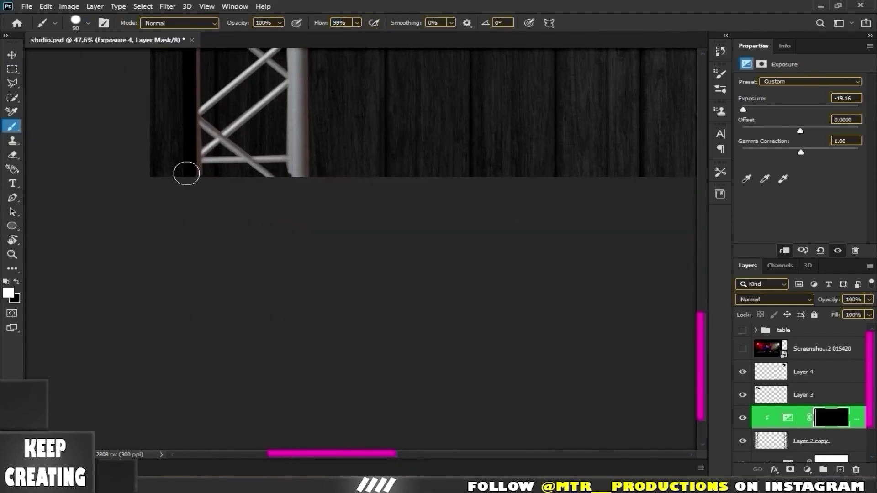
pyautogui.keyDown('alt'); pyautogui.scroll(-4, 548, 175); pyautogui.keyUp('alt')
pyautogui.keyDown('alt'); pyautogui.scroll(3, 172, 233); pyautogui.keyUp('alt')
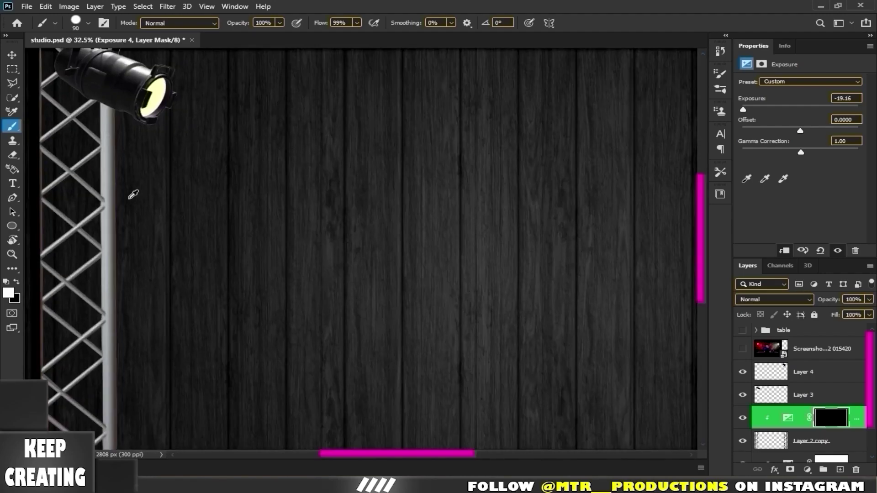
pyautogui.keyDown('alt'); pyautogui.scroll(3, 132, 191); pyautogui.keyUp('alt')
pyautogui.scroll(3, 238, 84)
pyautogui.scroll(2, 238, 84)
pyautogui.press('[')
pyautogui.press('[')
pyautogui.press('[')
pyautogui.keyDown('alt'); pyautogui.scroll(1, 275, 363); pyautogui.keyUp('alt')
pyautogui.scroll(-8, 276, 363)
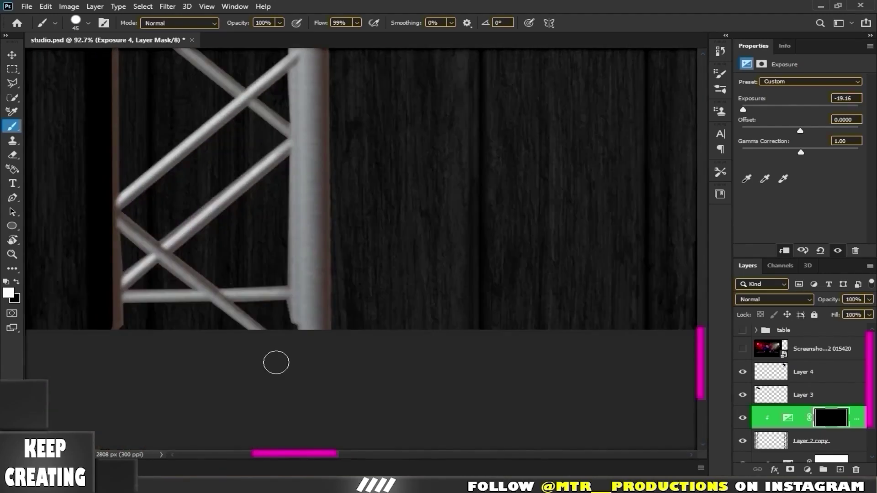
pyautogui.keyDown('shift'); pyautogui.click(297, 322); pyautogui.keyUp('shift')
# - Swap painting colours, adjust the wall exposure layer's brightness, and remove the lower exposure adjustment
pyautogui.scroll(2, 182, 411)
pyautogui.press('x')
pyautogui.scroll(3, 177, 407)
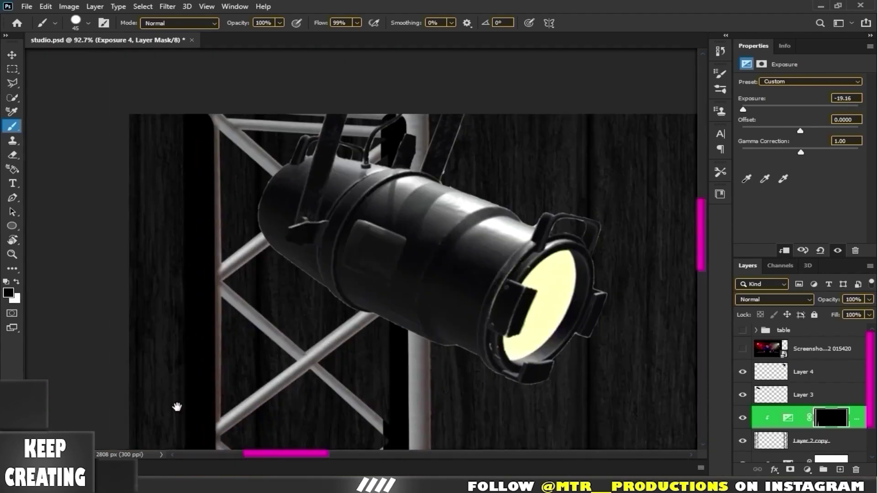
pyautogui.scroll(4, 234, 309)
pyautogui.keyDown('alt'); pyautogui.scroll(-5, 234, 309); pyautogui.keyUp('alt')
pyautogui.keyDown('alt'); pyautogui.scroll(5, 577, 319); pyautogui.keyUp('alt')
pyautogui.keyDown('alt'); pyautogui.scroll(-5, 577, 320); pyautogui.keyUp('alt')
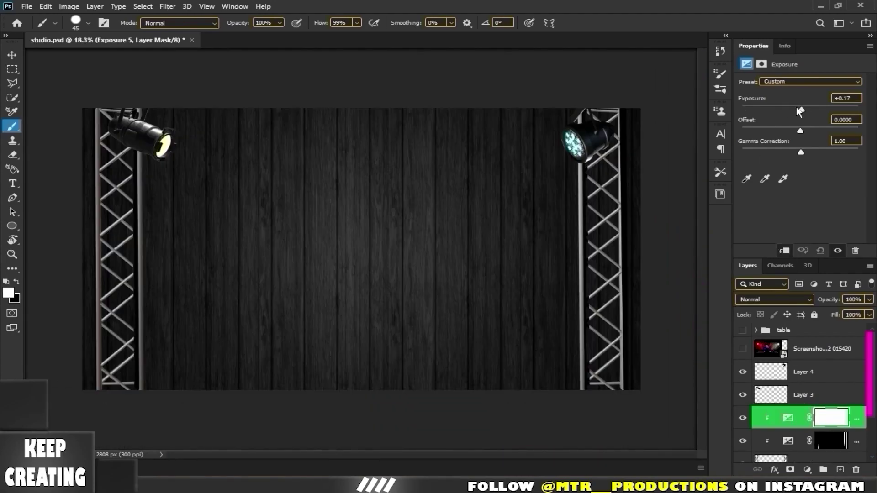
pyautogui.moveTo(800, 110)
pyautogui.mouseDown()
pyautogui.moveTo(771, 110)
pyautogui.moveTo(789, 110)
pyautogui.mouseUp()
pyautogui.hotkey('alt', '[')
pyautogui.hotkey('alt', '[')
pyautogui.hotkey('alt', '[')
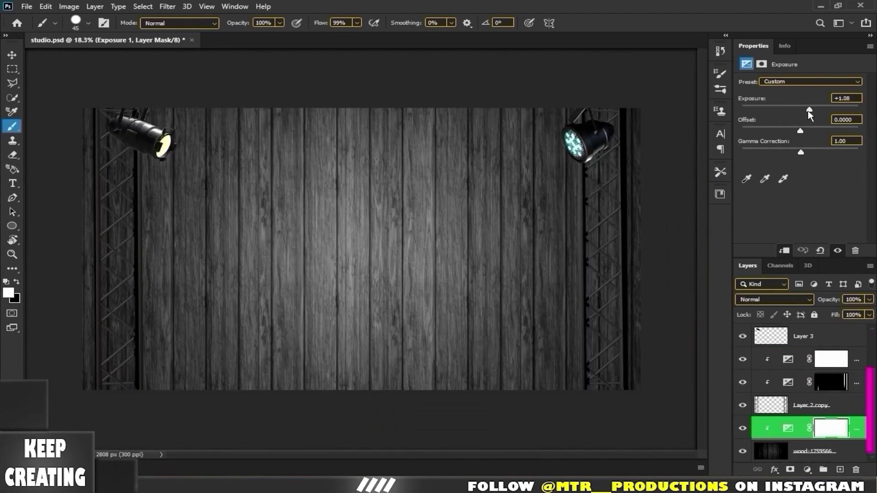
pyautogui.press('Delete')
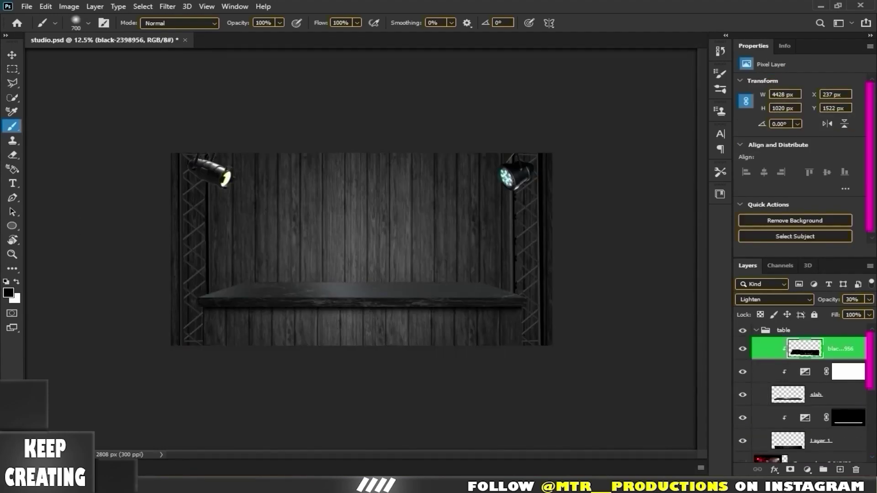
# - Add an Exposure adjustment that darkens the scene, invert its mask, and ease it slightly
pyautogui.click(807, 470)
pyautogui.click(772, 336)
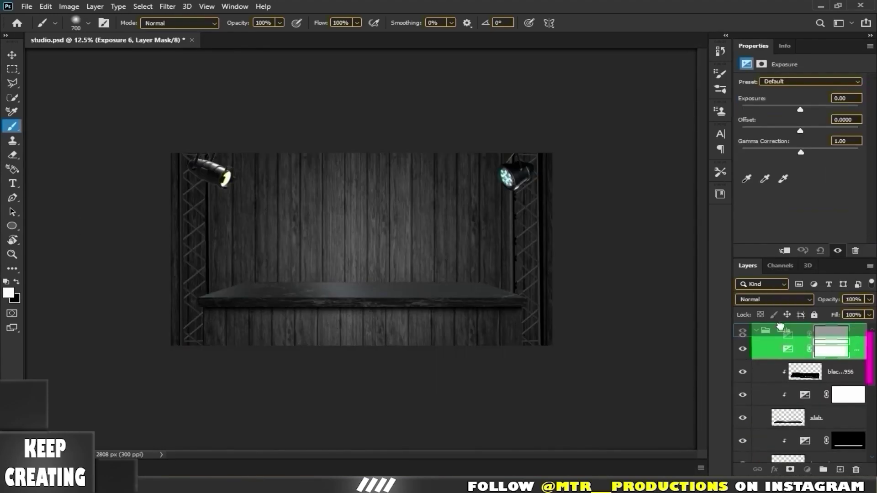
pyautogui.moveTo(800, 109); pyautogui.dragTo(750, 120)
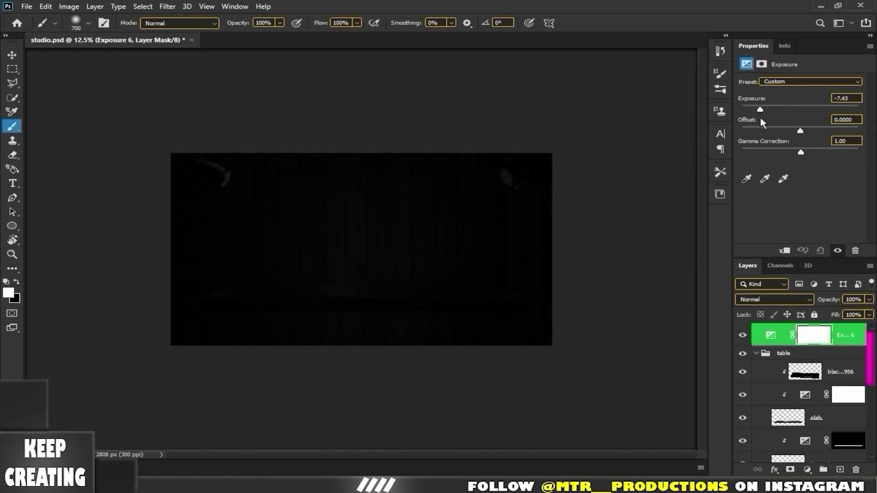
pyautogui.hotkey('ctrl', 'i')
pyautogui.scroll(3, 183, 174)
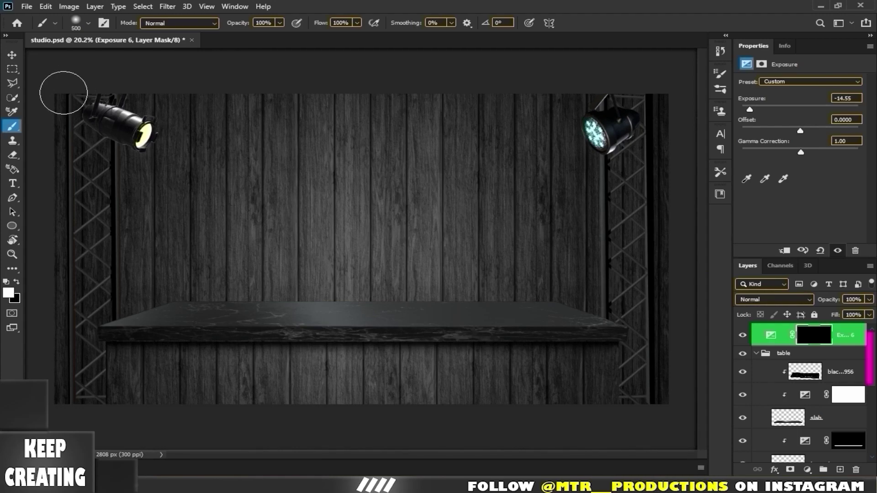
pyautogui.moveTo(783, 109); pyautogui.dragTo(788, 109)
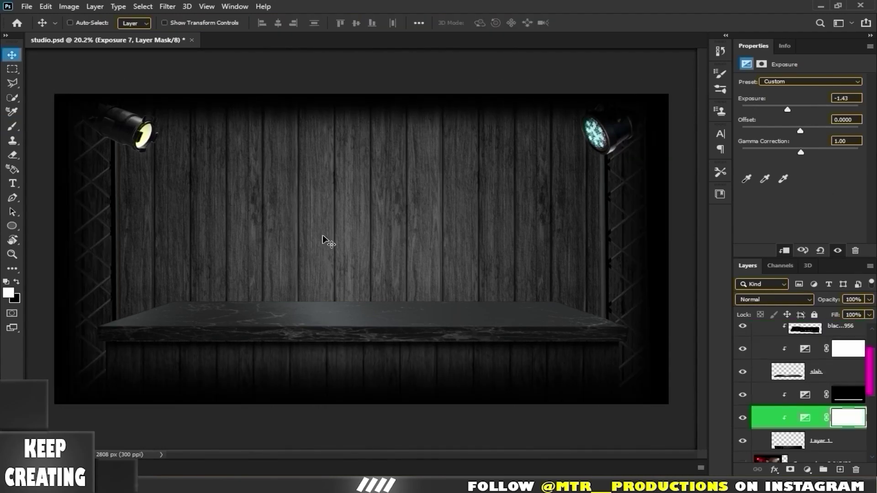
pyautogui.scroll(2, 804, 388)
# - Shrink the right spotlight slightly and shrink the left one into the top-left corner
pyautogui.click(820, 386)
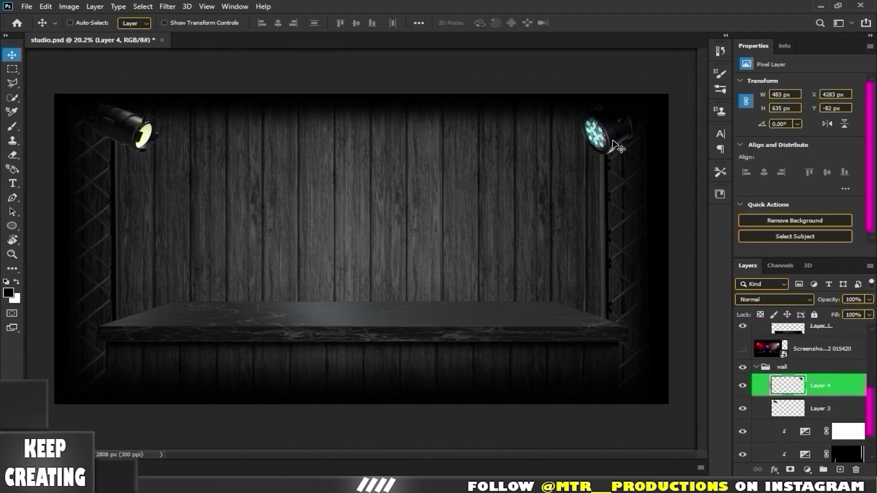
pyautogui.hotkey('ctrl', 't')
pyautogui.moveTo(581, 154); pyautogui.dragTo(612, 136)
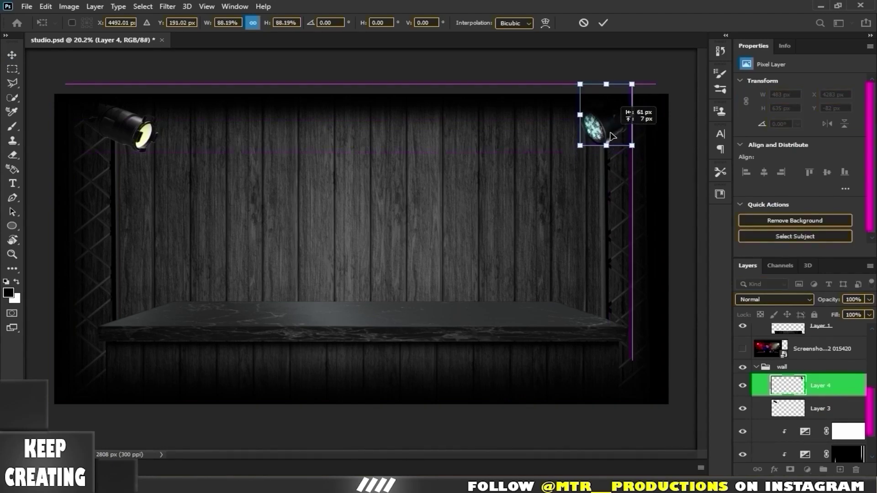
pyautogui.press('Return')
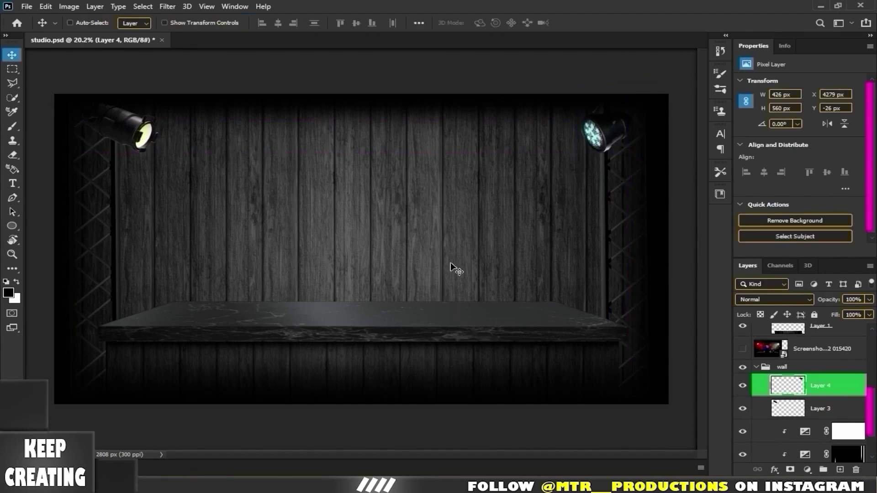
pyautogui.click(820, 408)
pyautogui.hotkey('ctrl', 't')
pyautogui.moveTo(167, 157)
pyautogui.mouseDown()
pyautogui.moveTo(153, 147)
pyautogui.moveTo(121, 150)
pyautogui.mouseUp()
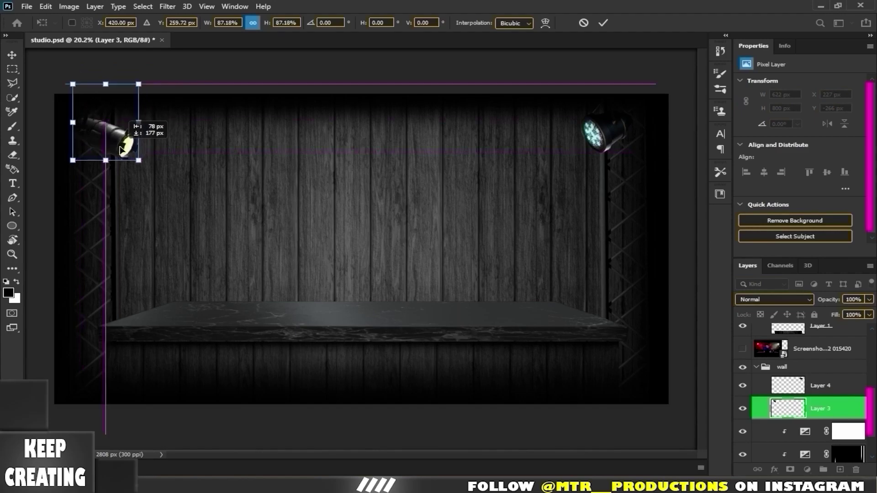
pyautogui.press('Return')
# - Add a Color Balance clipped to the wood layer, nudging midtones toward green and yellow
pyautogui.click(807, 469)
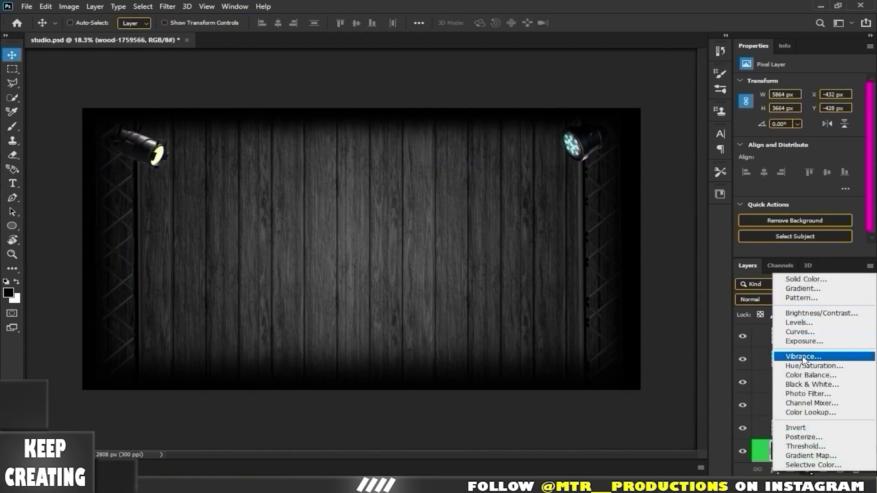
pyautogui.click(811, 375)
pyautogui.scroll(-1, 799, 411)
pyautogui.keyDown('alt'); pyautogui.click(791, 436); pyautogui.keyUp('alt')
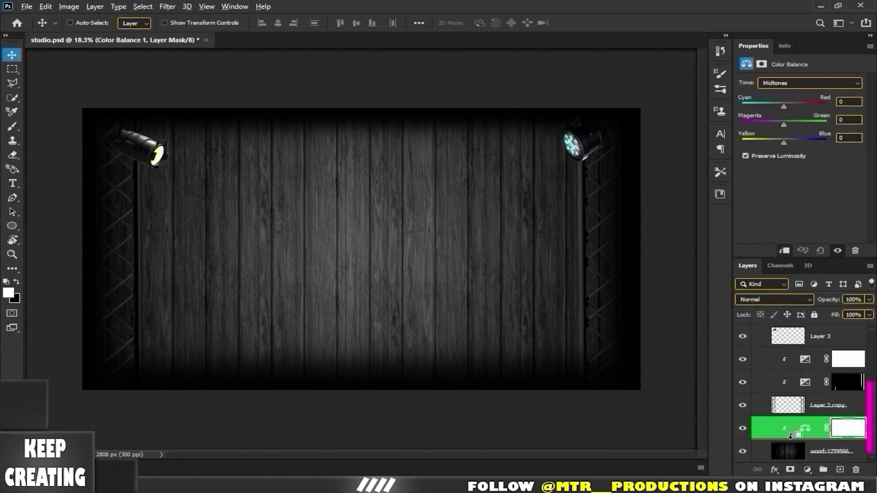
pyautogui.moveTo(783, 123); pyautogui.dragTo(782, 143)
# - Set shadows to red +1 with slight blue, warm highlights toward yellow, and show the table group
pyautogui.click(785, 82)
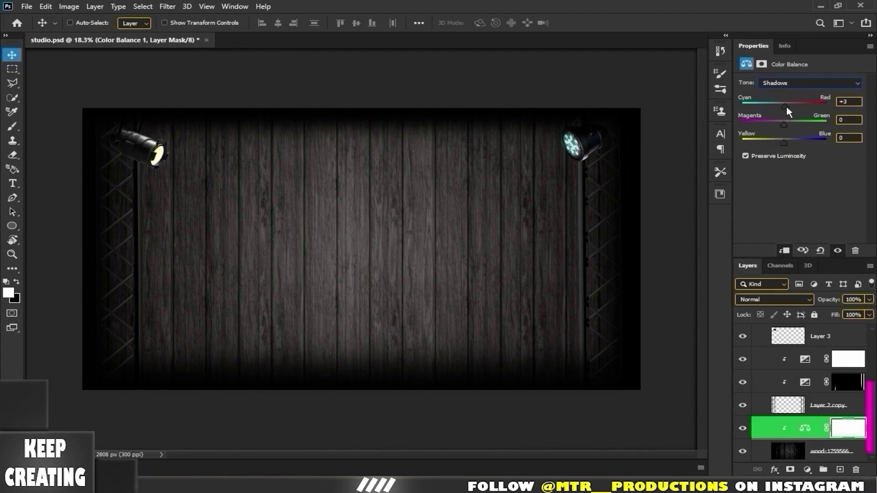
pyautogui.moveTo(786, 106); pyautogui.dragTo(784, 106)
pyautogui.click(785, 141)
pyautogui.click(799, 87)
pyautogui.click(787, 102)
pyautogui.moveTo(780, 124); pyautogui.dragTo(781, 143)
pyautogui.scroll(3, 786, 428)
pyautogui.click(742, 376)
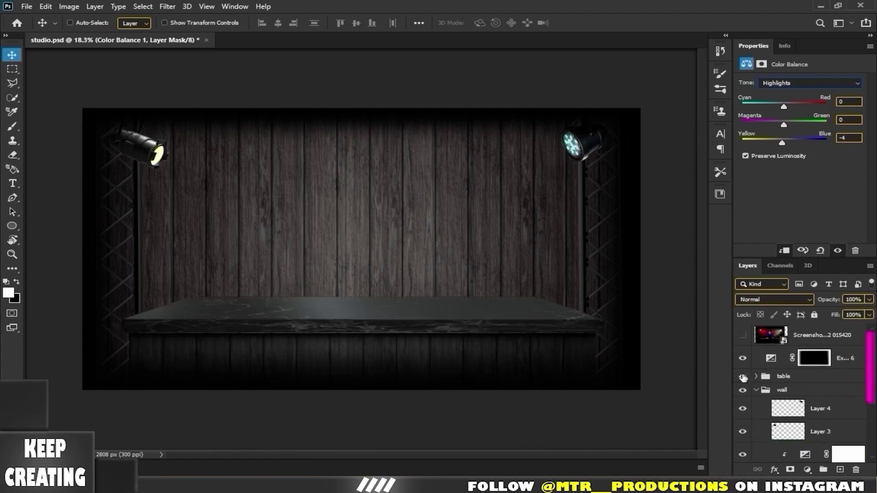
# - Add a colorized, desaturated Hue/Saturation adjustment with lightness +60 for the spotlight
pyautogui.scroll(1, 361, 249)
pyautogui.click(820, 409)
pyautogui.click(807, 470)
pyautogui.click(795, 363)
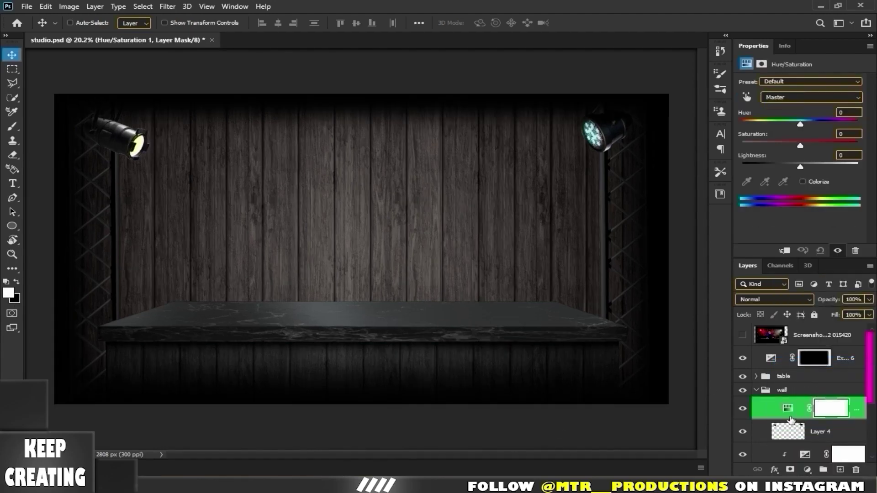
pyautogui.click(802, 181)
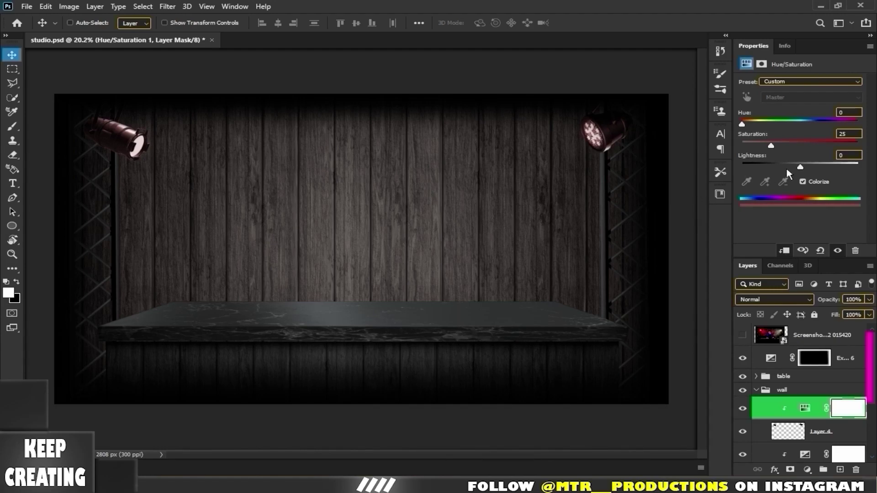
pyautogui.moveTo(800, 166); pyautogui.dragTo(848, 166)
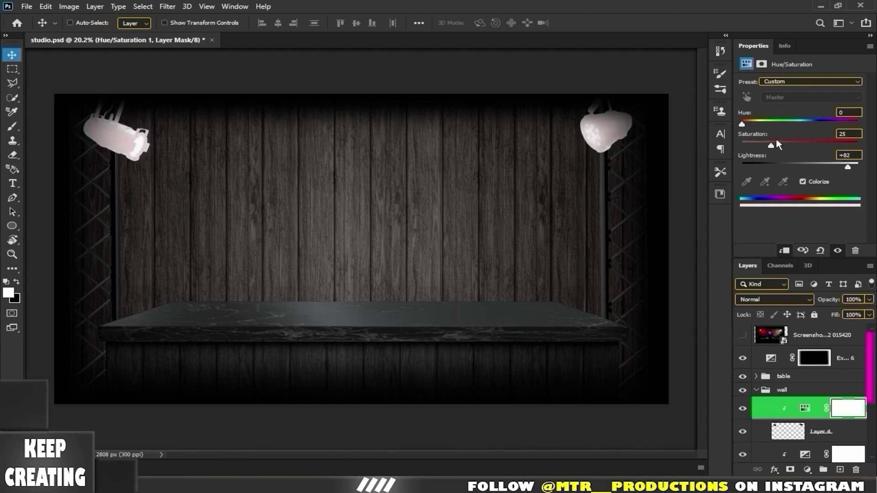
pyautogui.moveTo(771, 145); pyautogui.dragTo(724, 143)
pyautogui.moveTo(848, 166); pyautogui.dragTo(835, 165)
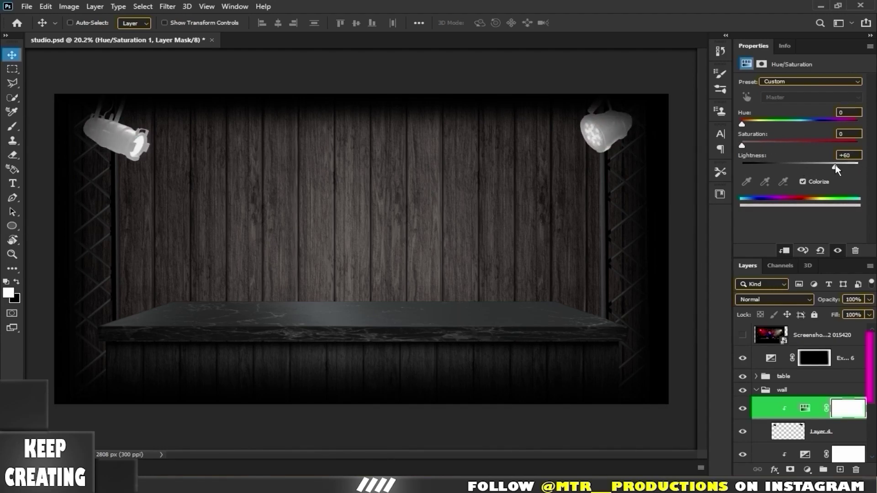
# - Invert the adjustment's mask and paint the grey tint onto the right spotlight
pyautogui.hotkey('ctrl', 'i')
pyautogui.press('b')
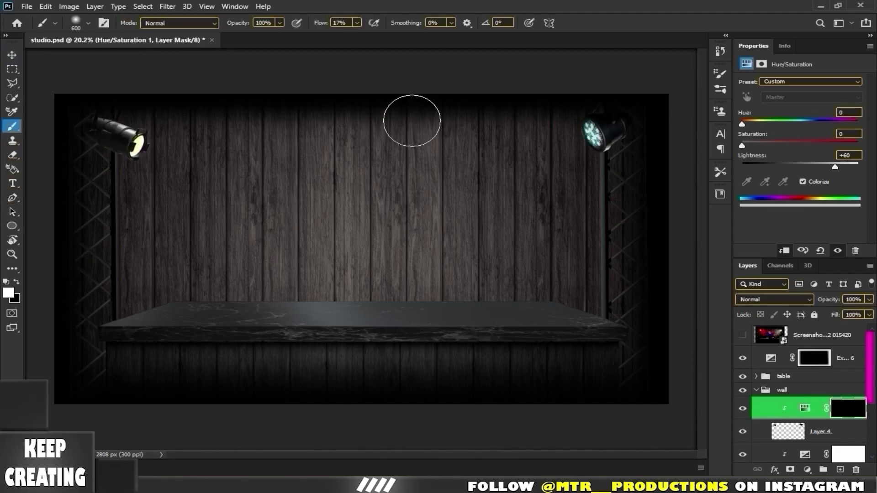
pyautogui.press('p')
pyautogui.click(222, 160)
pyautogui.moveTo(351, 153); pyautogui.dragTo(455, 188)
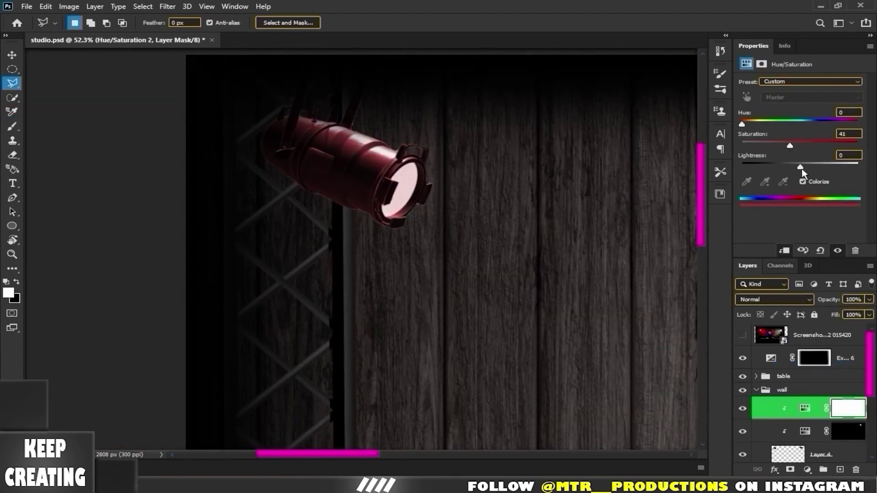
# - Tint the left spotlight red at saturation 100, invert its mask, and deepen the lens red
pyautogui.moveTo(800, 168); pyautogui.dragTo(801, 168)
pyautogui.moveTo(742, 123); pyautogui.dragTo(742, 123)
pyautogui.moveTo(801, 167); pyautogui.dragTo(858, 146)
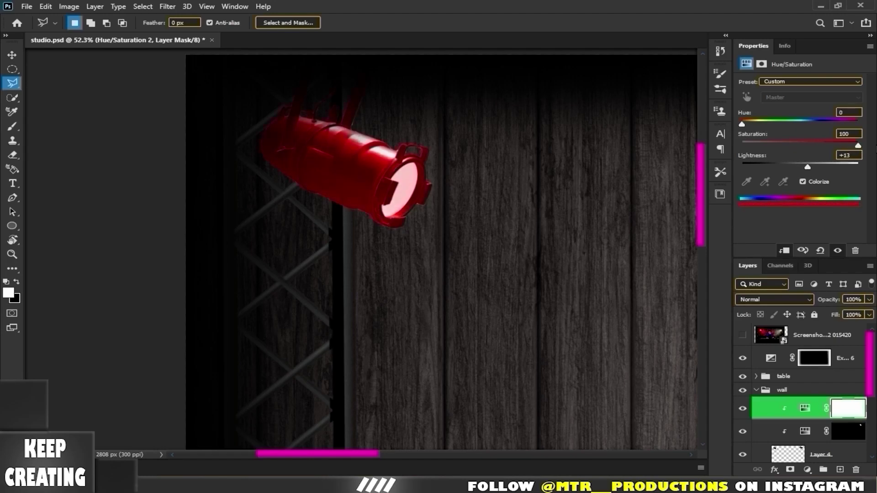
pyautogui.hotkey('ctrl', 'i')
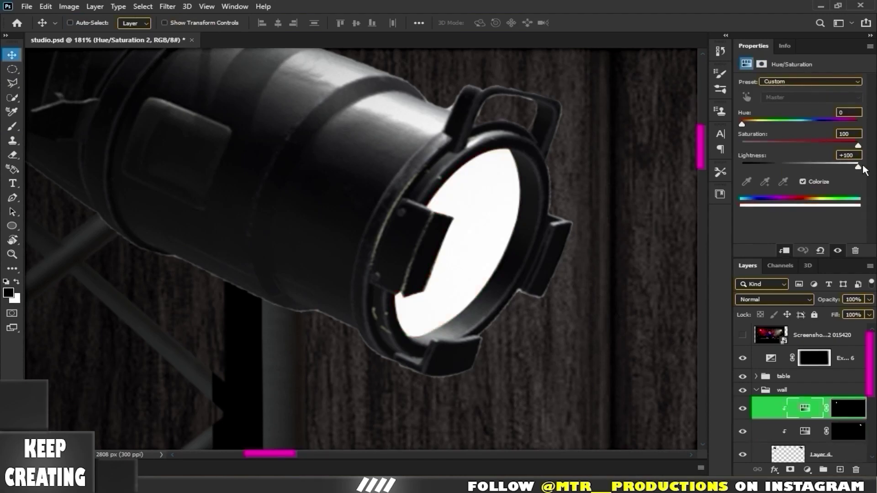
pyautogui.moveTo(859, 167); pyautogui.dragTo(783, 168)
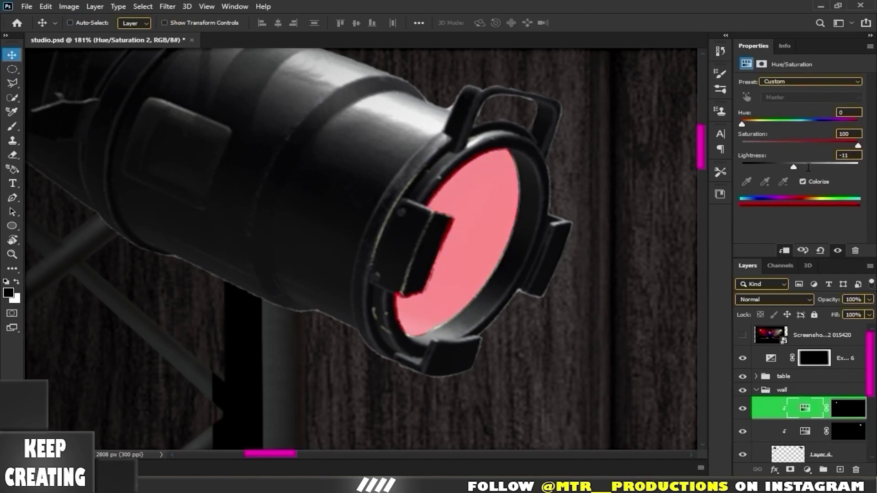
pyautogui.hotkey('ctrl', '0')
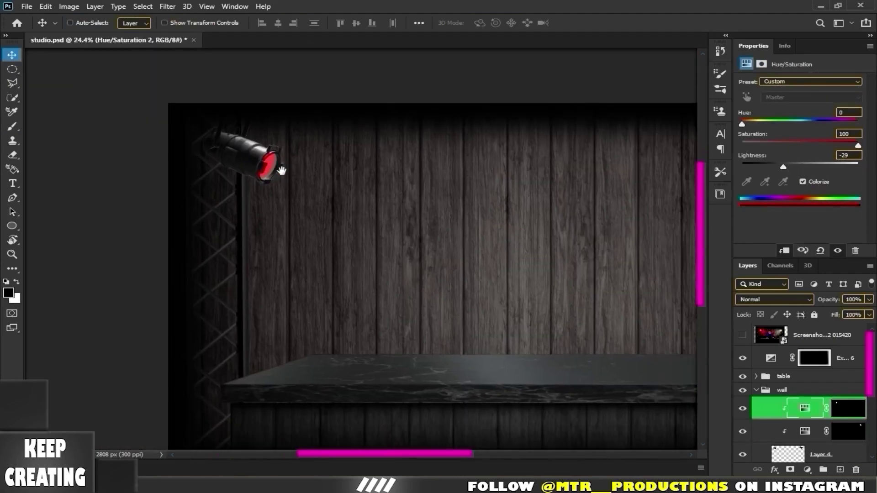
pyautogui.scroll(-2, 836, 403)
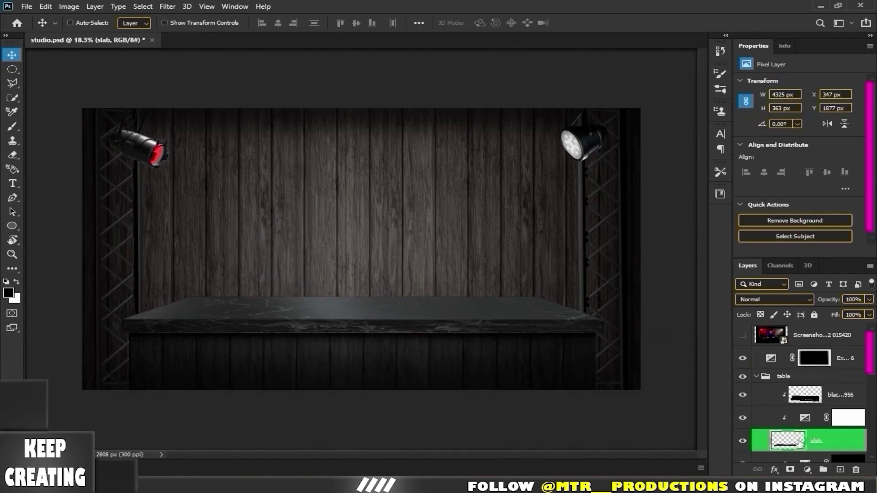
# - Add a darkening Exposure adjustment above the table layers, invert its mask, and set brush size 150
pyautogui.moveTo(800, 109)
pyautogui.mouseDown()
pyautogui.moveTo(741, 110)
pyautogui.moveTo(765, 114)
pyautogui.mouseUp()
pyautogui.hotkey('ctrl', ']')
pyautogui.hotkey('ctrl', ']')
pyautogui.hotkey('ctrl', 'i')
pyautogui.press('b')
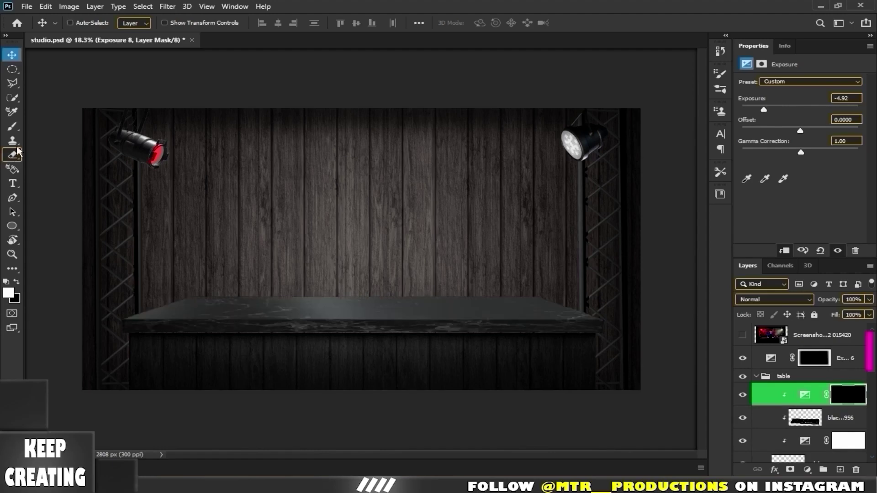
pyautogui.scroll(5, 129, 266)
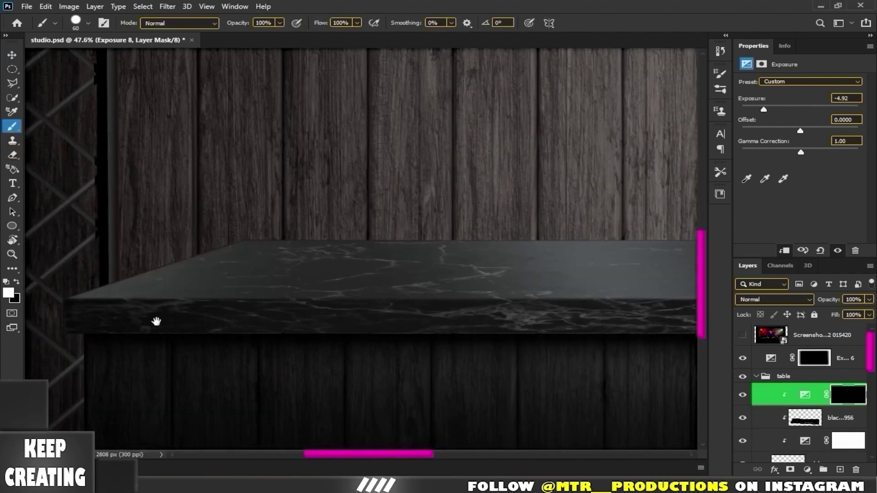
pyautogui.press(']')
pyautogui.press(']')
pyautogui.press(']')
pyautogui.press(']')
# - Paint darkness over the table's end on the mask and invert the new red fill's mask
pyautogui.hscroll(5, 290, 295)
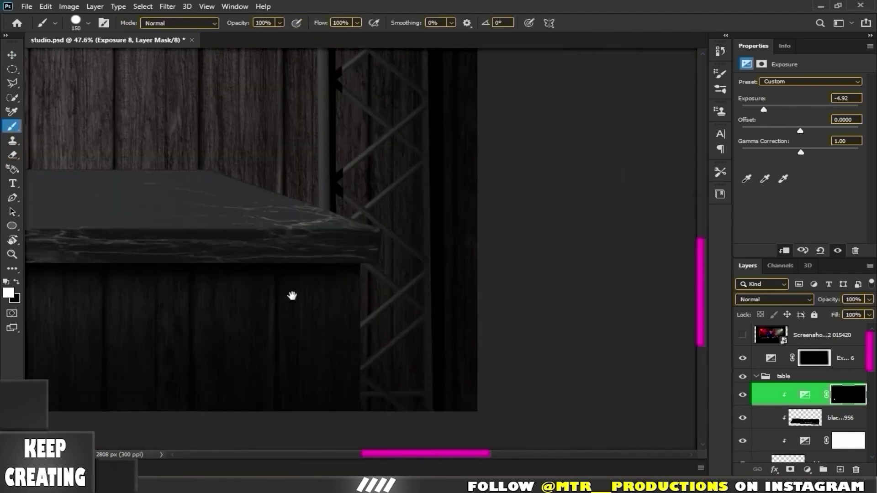
pyautogui.hscroll(2, 228, 237)
pyautogui.moveTo(45, 255); pyautogui.dragTo(220, 264)
pyautogui.hotkey('ctrl', '-')
pyautogui.hotkey('ctrl', '-')
pyautogui.hotkey('ctrl', '-')
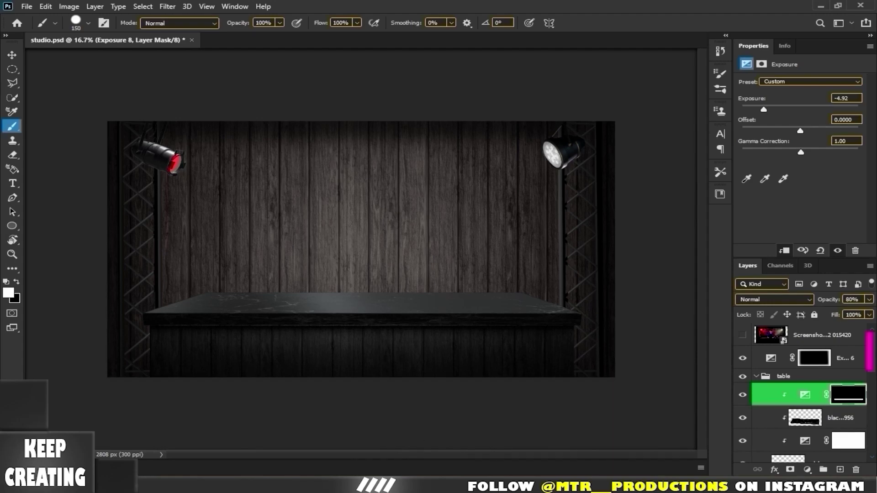
pyautogui.hotkey('ctrl', 'i')
# - Paint a red beam from the left spotlight, then set a black 600 px brush at 58% flow
pyautogui.scroll(4, 163, 165)
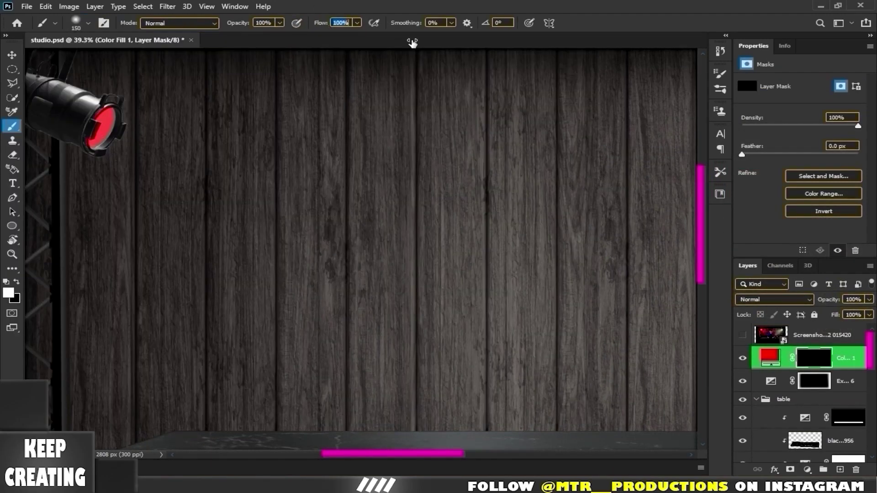
pyautogui.scroll(-2, 203, 181)
pyautogui.moveTo(157, 137); pyautogui.dragTo(293, 216)
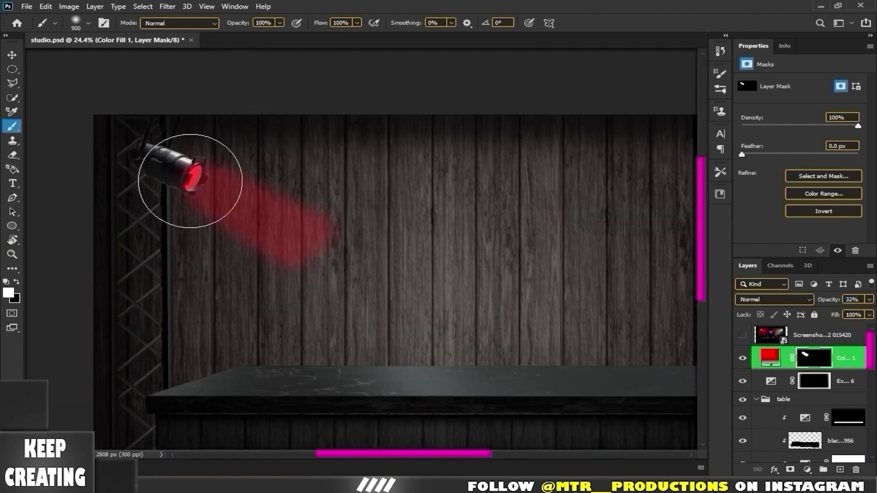
pyautogui.click(313, 215)
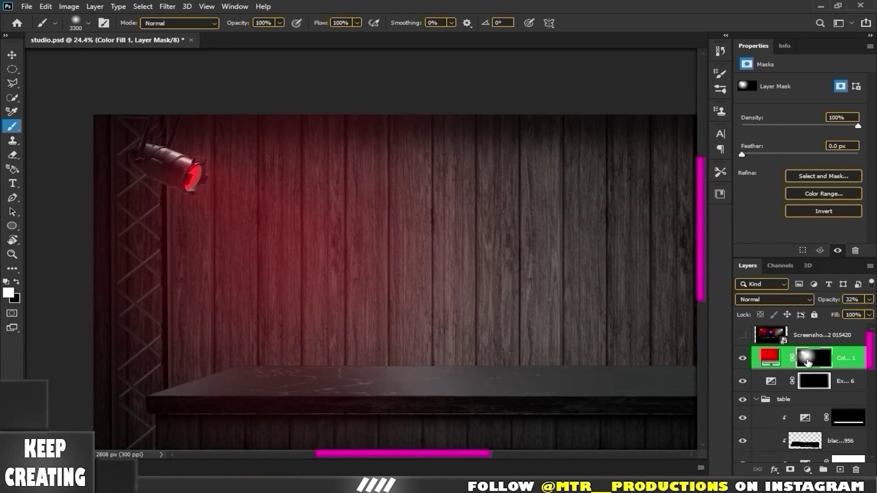
pyautogui.hotkey('ctrl', 'z')
pyautogui.hotkey('ctrl', '0')
pyautogui.press('[')
pyautogui.press('[')
pyautogui.press('[')
pyautogui.press('x')
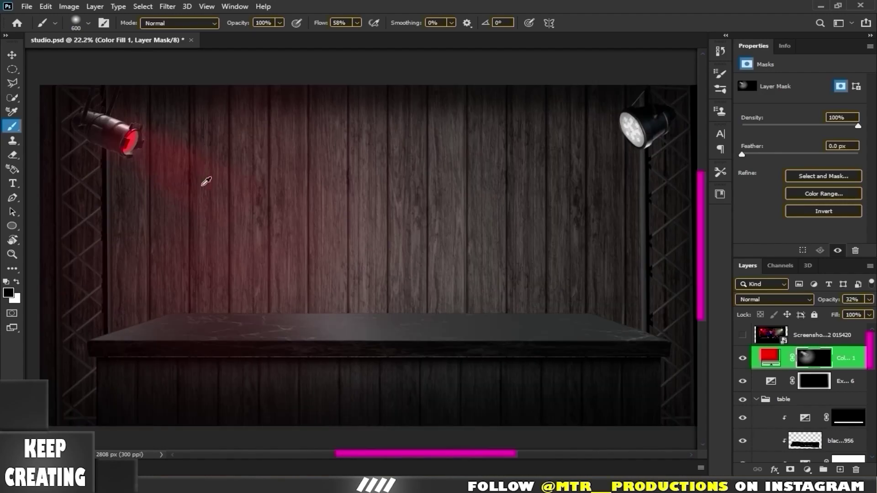
pyautogui.scroll(-3, 264, 190)
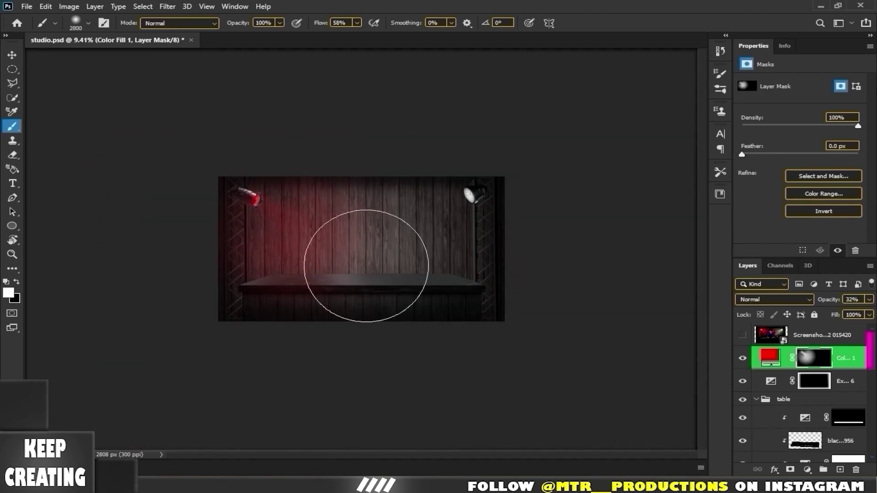
pyautogui.hotkey('ctrl', '0')
# - Add a white (#ffffff) Color Fill layer and invert its mask to hide it
pyautogui.click(807, 469)
pyautogui.click(758, 283)
pyautogui.write('ffffff')
pyautogui.press('Return')
pyautogui.press('b')
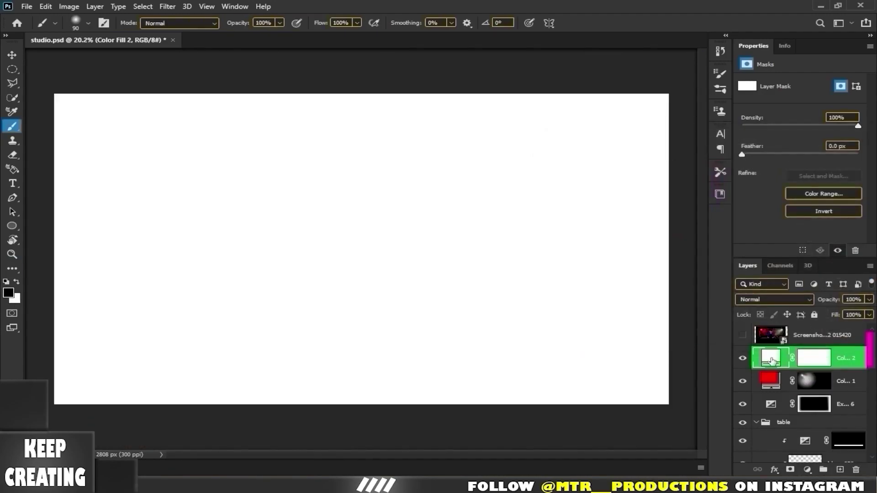
pyautogui.hotkey('ctrl', 'i')
# - Paint a white beam from the right spotlight, then erase its hard straight edge in black
pyautogui.moveTo(594, 132); pyautogui.dragTo(404, 215)
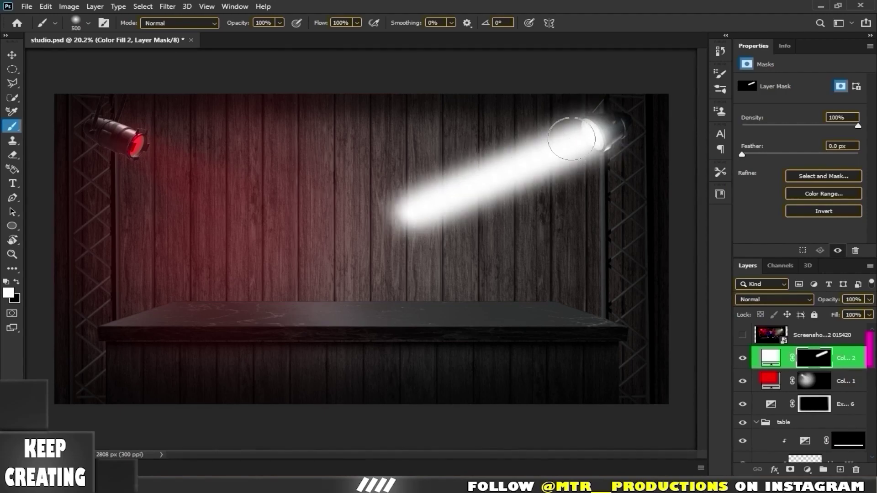
pyautogui.moveTo(832, 300); pyautogui.dragTo(804, 300)
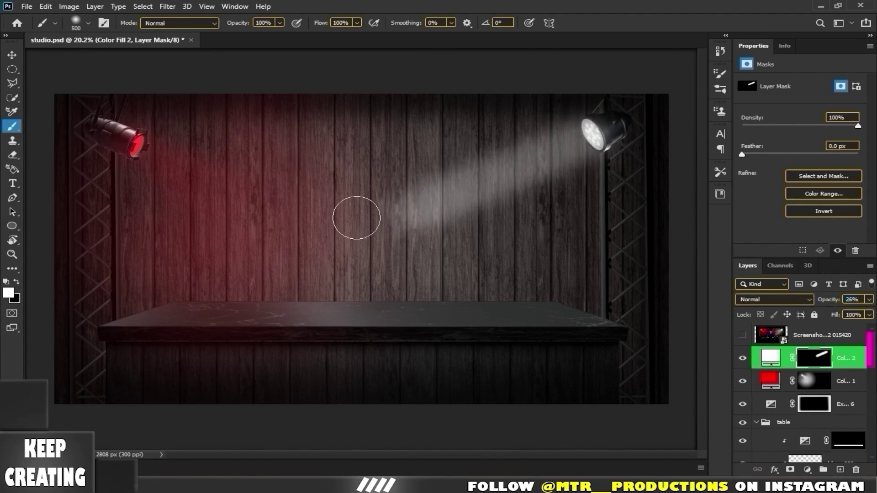
pyautogui.press('x')
pyautogui.press(']')
pyautogui.press(']')
pyautogui.press(']')
pyautogui.moveTo(455, 194); pyautogui.dragTo(458, 147)
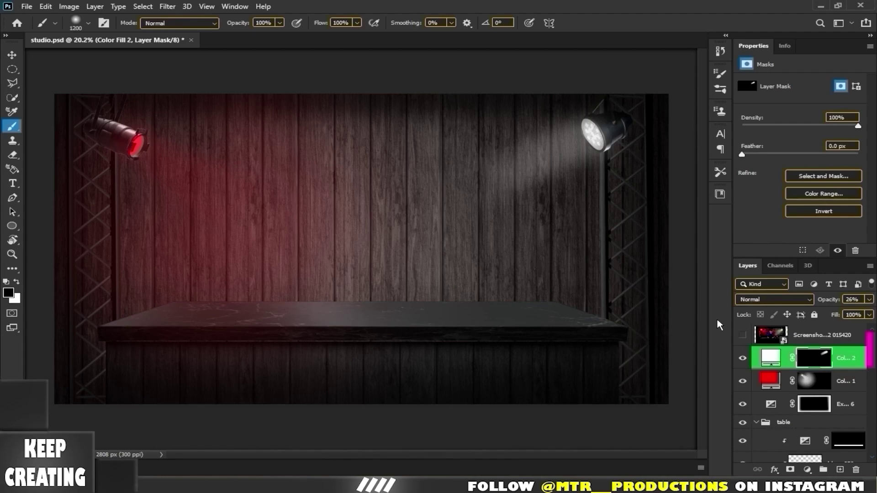
# - Paint a soft white glow on the wall with a large, low-flow brush
pyautogui.press('x')
pyautogui.hotkey('shift', '4')
pyautogui.hotkey('shift', '7')
pyautogui.press(']')
pyautogui.press(']')
pyautogui.press(']')
pyautogui.click(522, 204)
# - Switch to a smaller, higher-flow black brush on the red light layer's mask
pyautogui.press('x')
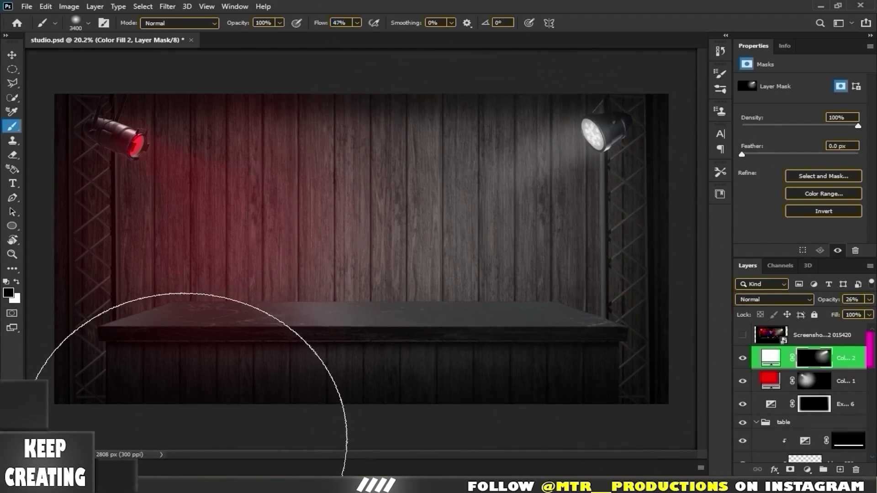
pyautogui.press('[')
pyautogui.press('[')
pyautogui.press('[')
pyautogui.hotkey('shift', '9')
pyautogui.hotkey('shift', '8')
pyautogui.hotkey('alt', '[')
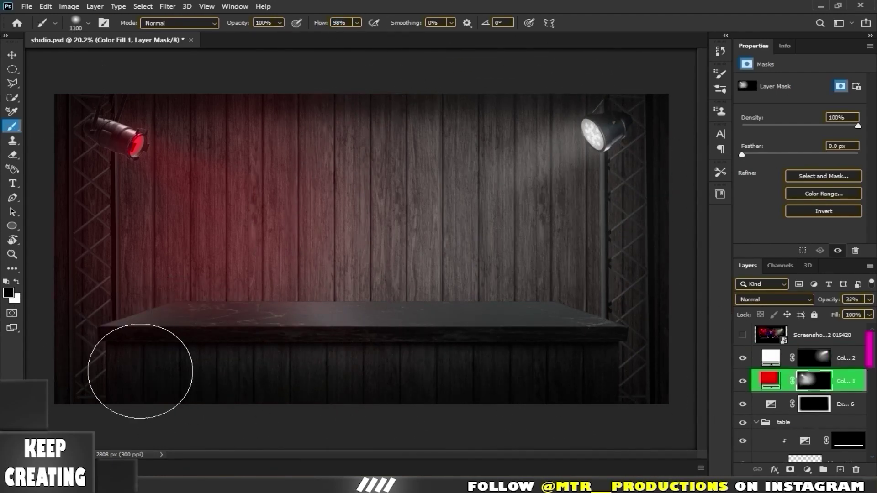
pyautogui.press('[')
pyautogui.press('[')
pyautogui.press('[')
pyautogui.scroll(-3, 336, 343)
pyautogui.scroll(1, 385, 213)
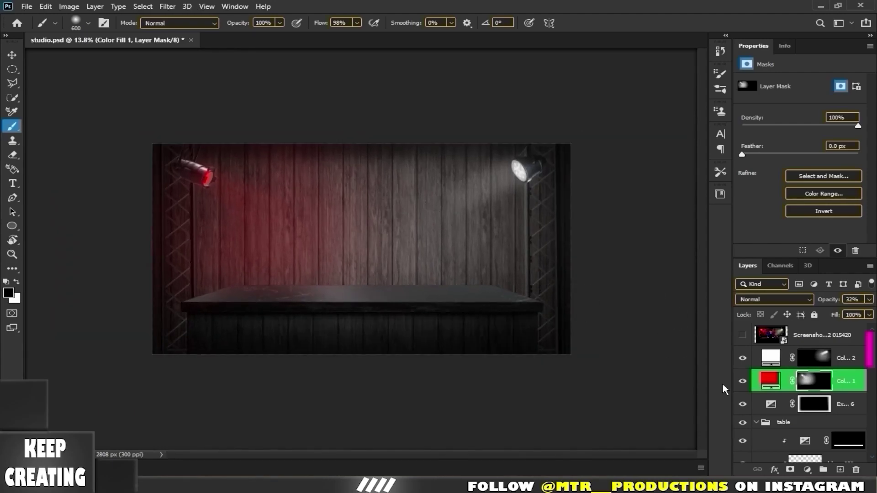
# - Set a wide, low-flow white brush while alternating between the red and white light layers
pyautogui.press(']')
pyautogui.press(']')
pyautogui.press(']')
pyautogui.press('x')
pyautogui.hotkey('shift', '3')
pyautogui.hotkey('shift', '4')
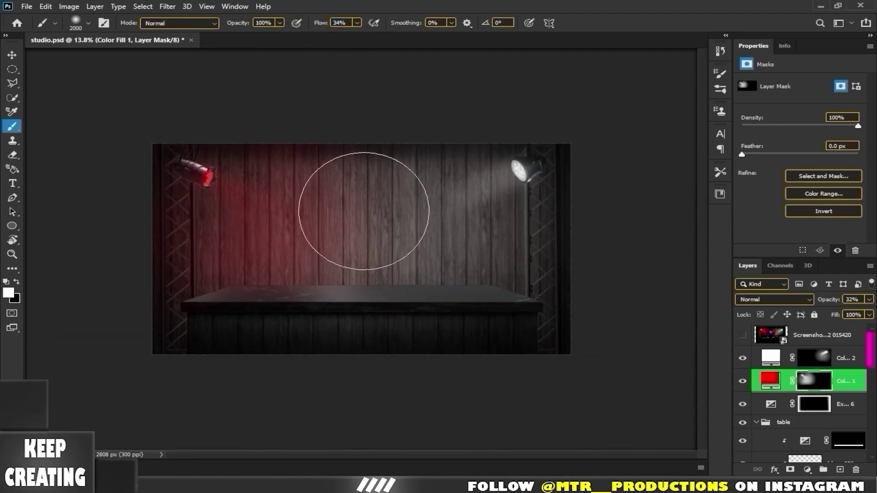
pyautogui.hotkey('alt', ']')
pyautogui.hotkey('alt', '[')
pyautogui.press('[')
pyautogui.press('[')
pyautogui.press('[')
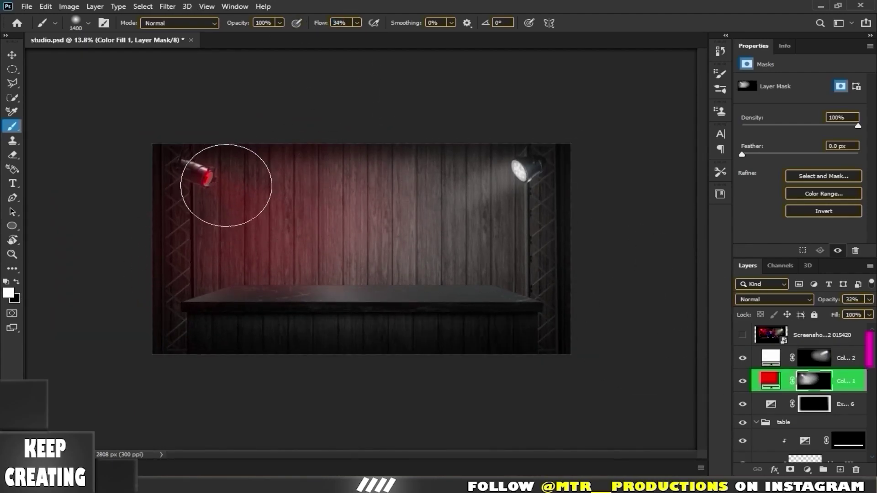
pyautogui.press('[')
pyautogui.press('[')
pyautogui.press('[')
pyautogui.press('[')
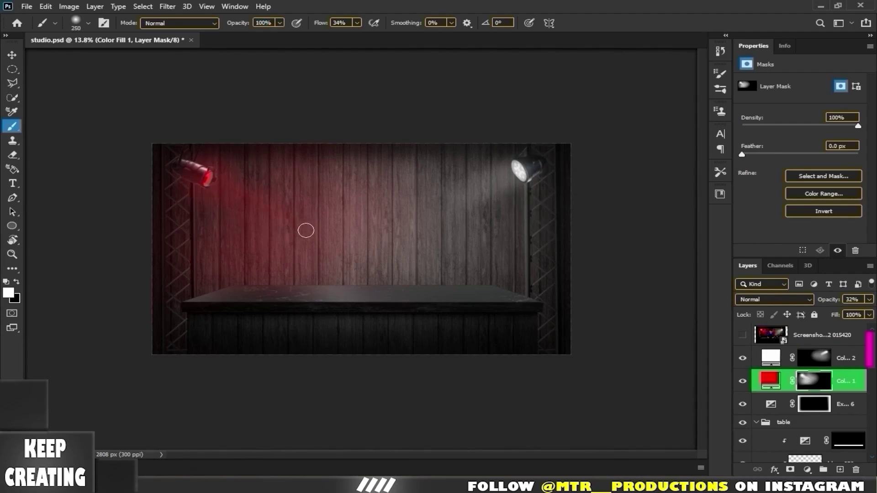
# - Zoom out over the whole scene and select the white light layer
pyautogui.hotkey('ctrl', '-')
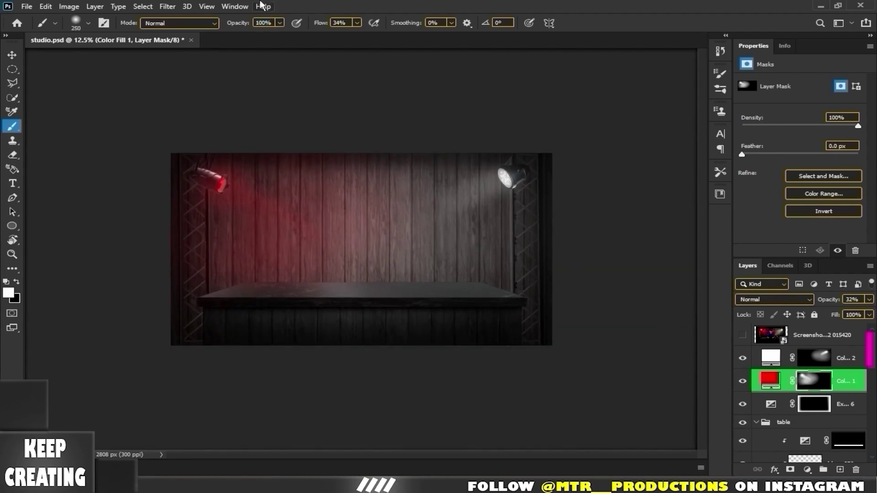
pyautogui.press(']')
pyautogui.press(']')
pyautogui.press(']')
pyautogui.scroll(5, 538, 160)
pyautogui.hscroll(-10, 323, 197)
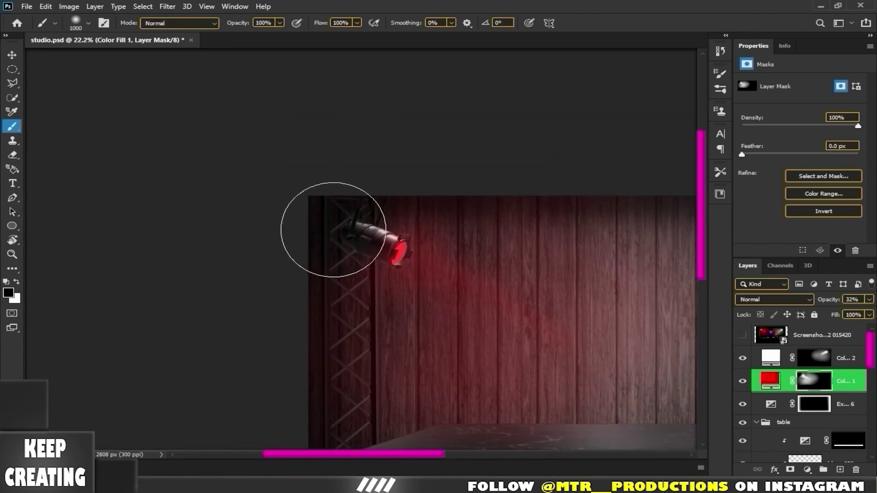
pyautogui.scroll(-3, 298, 285)
pyautogui.hscroll(10, 303, 215)
pyautogui.hotkey('alt', ']')
pyautogui.scroll(-4, 512, 246)
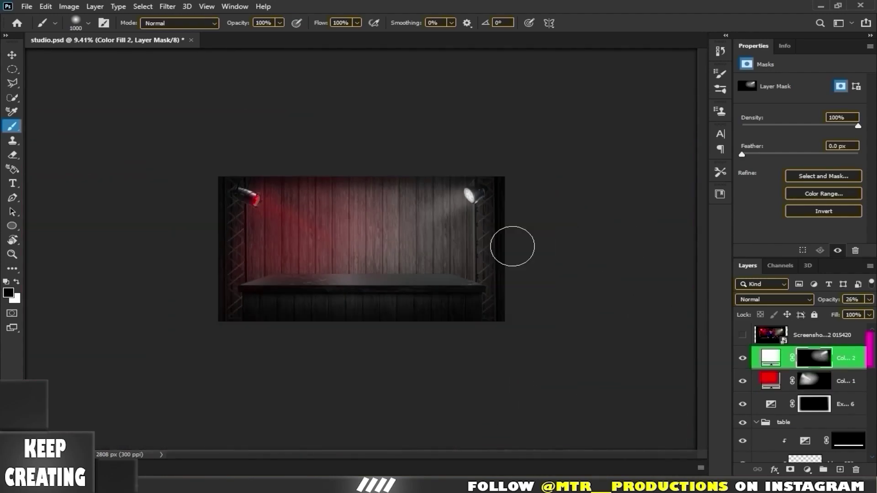
pyautogui.scroll(-1, 870, 404)
# - Move the light fill layers into the table group, with the white light above it
pyautogui.moveTo(771, 357); pyautogui.dragTo(776, 406)
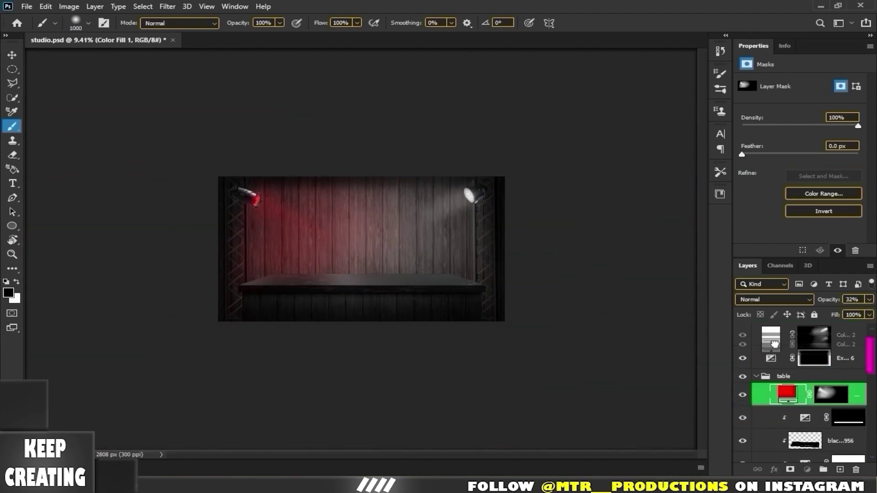
pyautogui.moveTo(770, 334)
pyautogui.mouseDown()
pyautogui.moveTo(777, 384)
pyautogui.moveTo(776, 352)
pyautogui.mouseUp()
pyautogui.scroll(3, 300, 223)
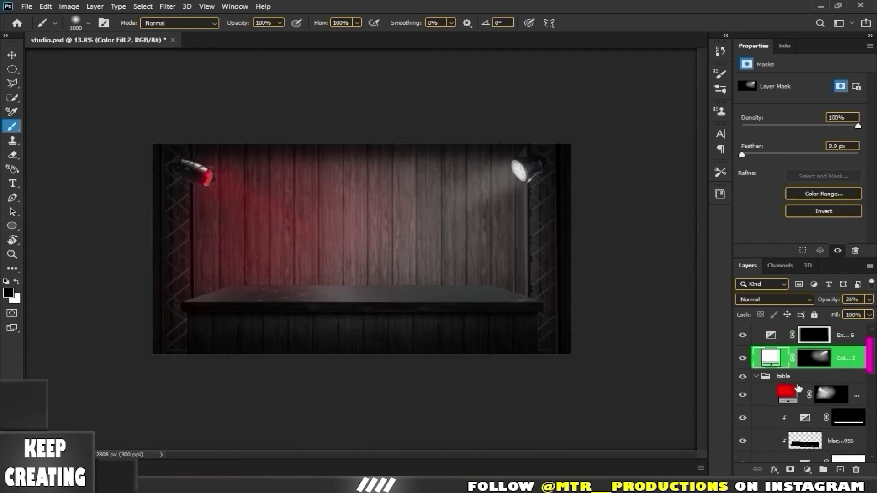
pyautogui.moveTo(771, 412); pyautogui.dragTo(771, 352)
# - Colorize the table's Hue/Saturation layer with low saturation and Lightness -50, then invert its mask
pyautogui.click(756, 399)
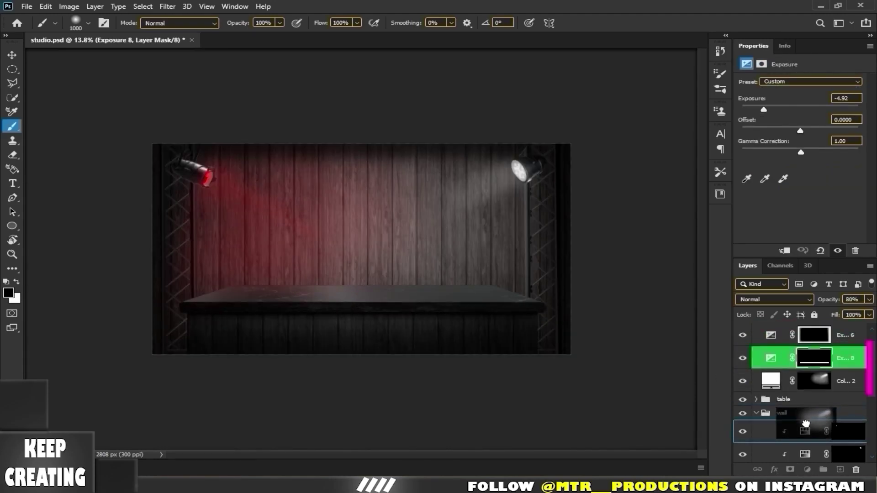
pyautogui.click(792, 427)
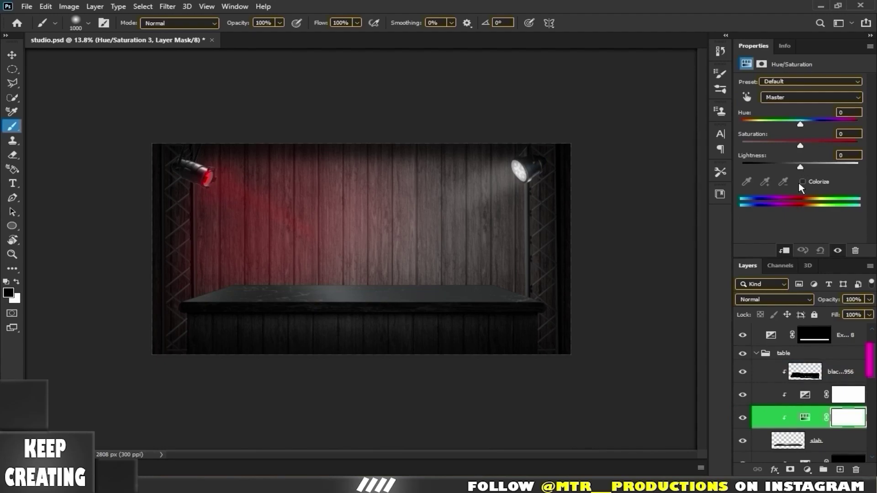
pyautogui.click(802, 182)
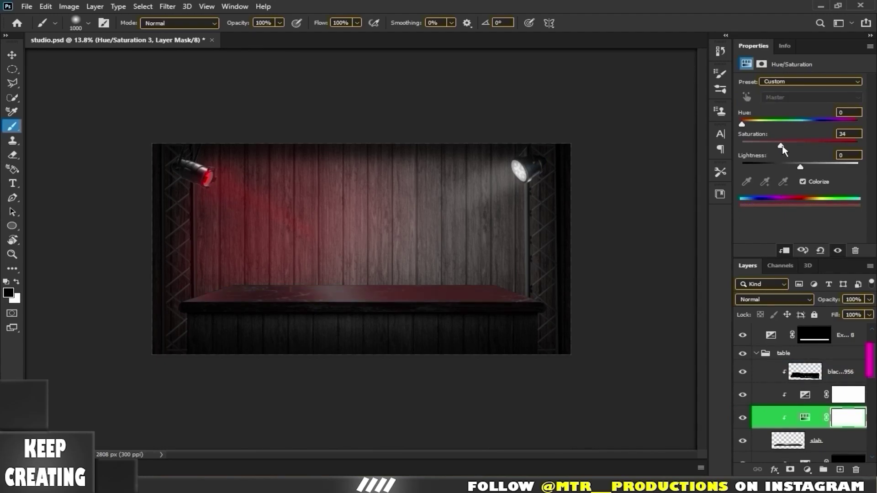
pyautogui.moveTo(771, 145); pyautogui.dragTo(759, 145)
pyautogui.moveTo(799, 168); pyautogui.dragTo(771, 168)
pyautogui.moveTo(772, 147); pyautogui.dragTo(800, 146)
pyautogui.hotkey('ctrl', 'i')
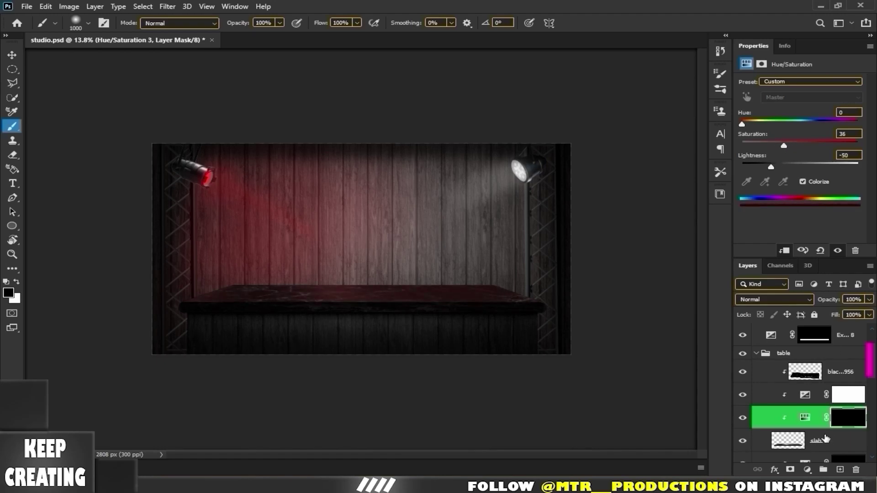
# - Paint the red tint onto the table's left side and mask it off the right part
pyautogui.scroll(2, 205, 274)
pyautogui.press('x')
pyautogui.press(']')
pyautogui.press(']')
pyautogui.press(']')
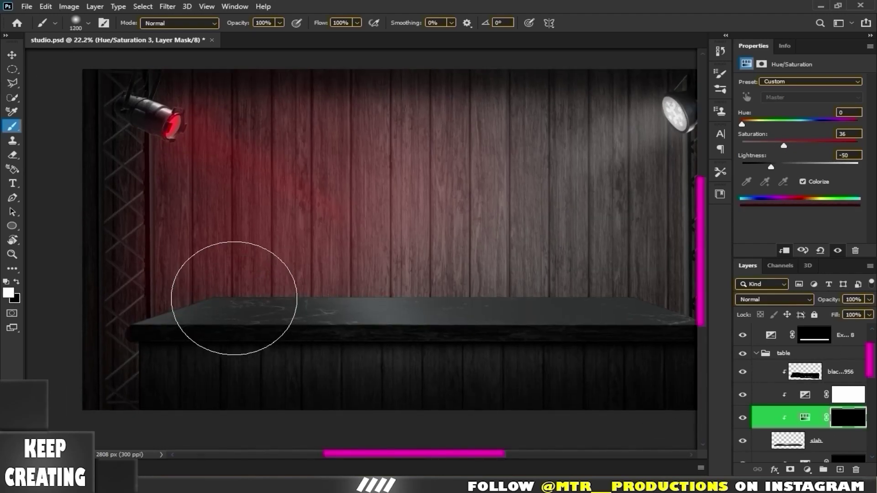
pyautogui.moveTo(233, 289)
pyautogui.mouseDown()
pyautogui.moveTo(302, 313)
pyautogui.moveTo(403, 298)
pyautogui.moveTo(510, 300)
pyautogui.mouseUp()
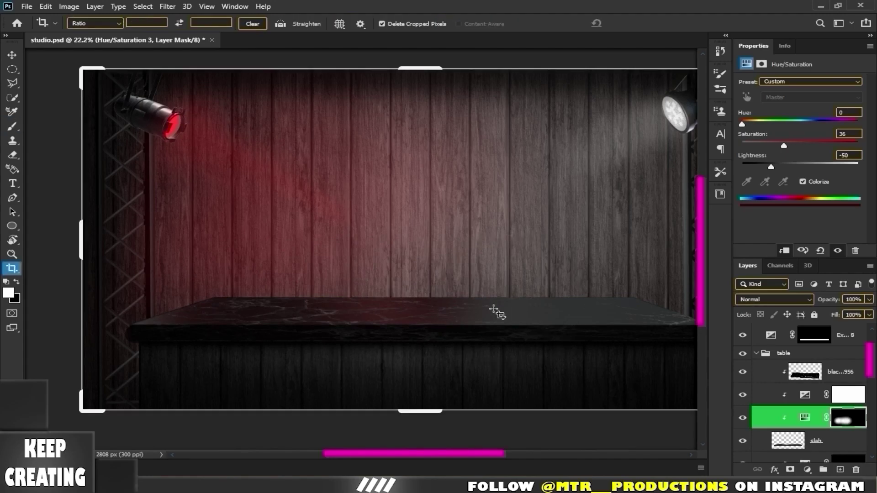
pyautogui.press(']')
pyautogui.press(']')
pyautogui.press(']')
pyautogui.press(']')
pyautogui.press(']')
pyautogui.press('x')
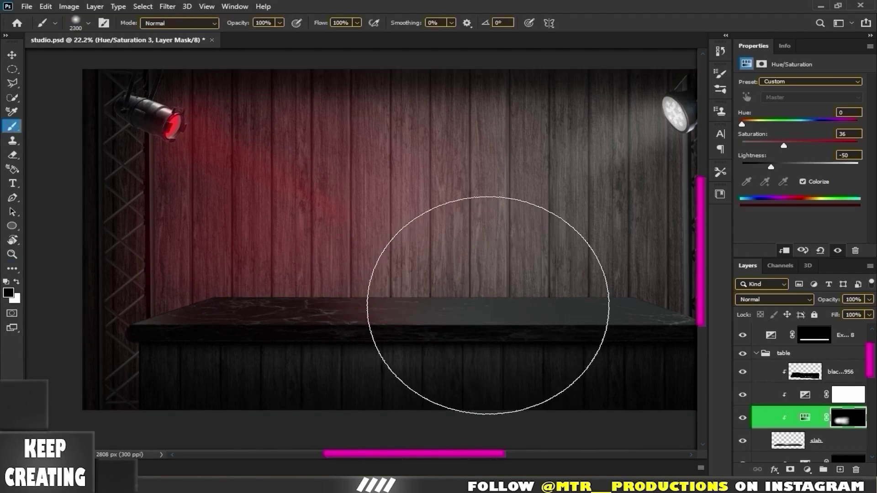
pyautogui.moveTo(488, 305); pyautogui.dragTo(558, 302)
pyautogui.scroll(-3, 470, 284)
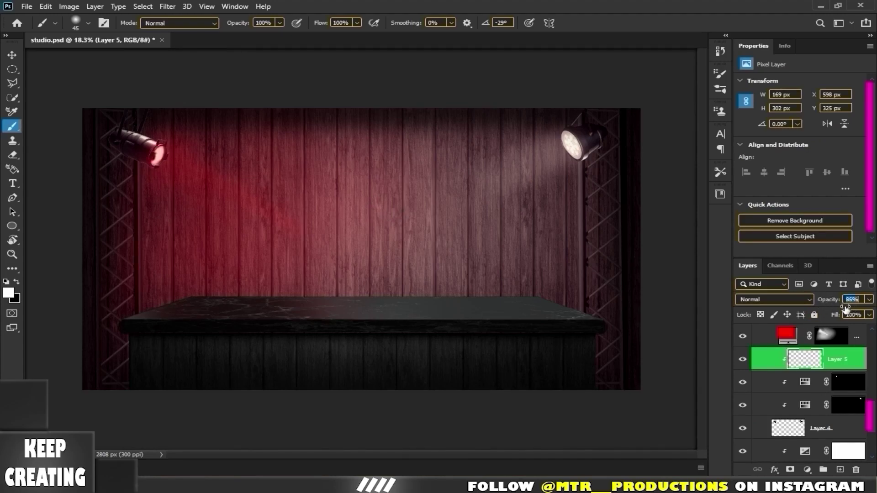
pyautogui.scroll(-3, 403, 284)
pyautogui.write('MTR')
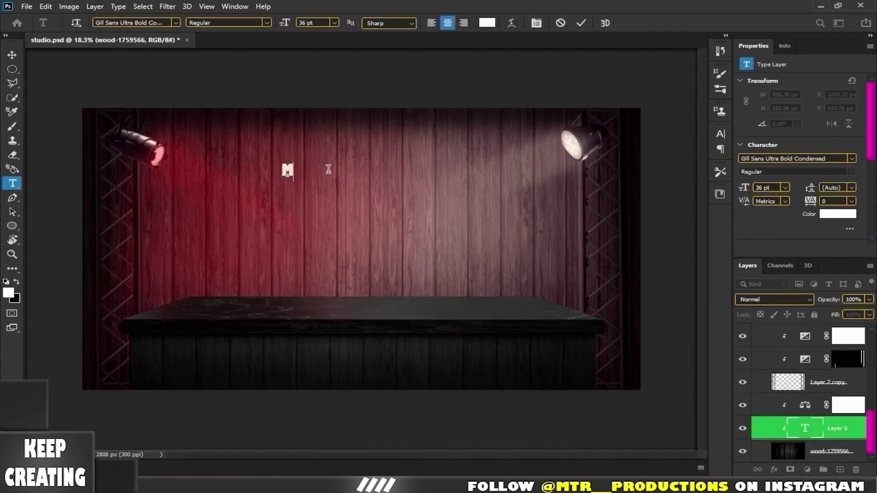
# - Type the MTR PRODUCTIONS and STUDIO text, committing MTR PRODUCTIONS as its own layer
pyautogui.write(' PRODUCTI')
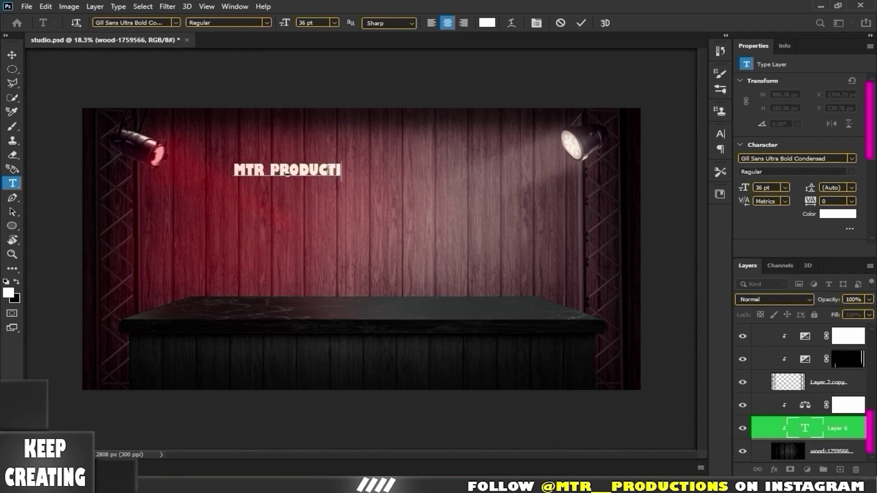
pyautogui.write('ONS')
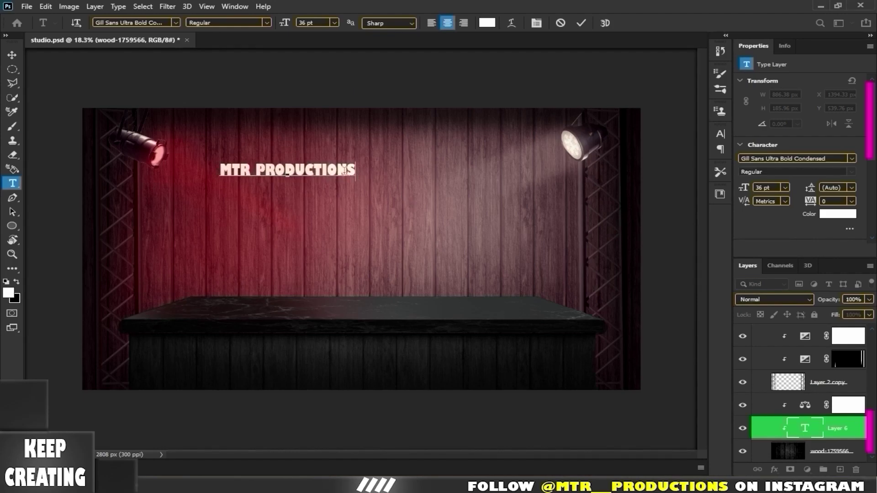
pyautogui.write('STUDIO')
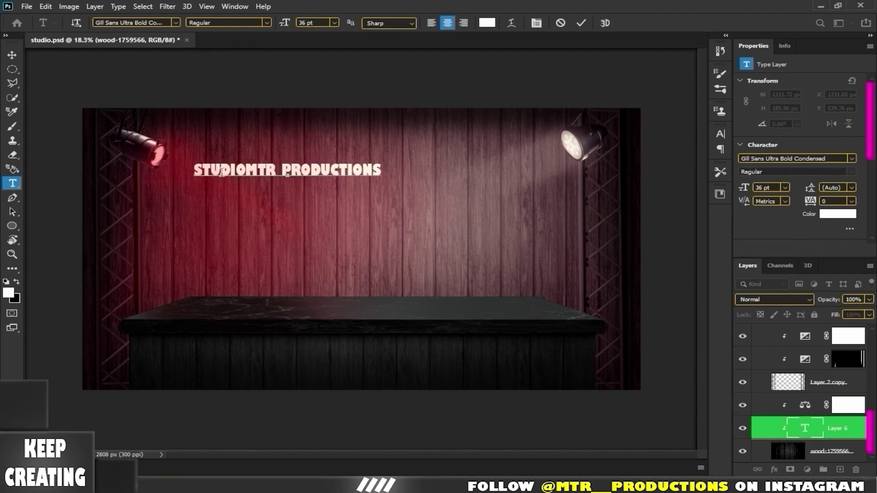
pyautogui.press('Return')
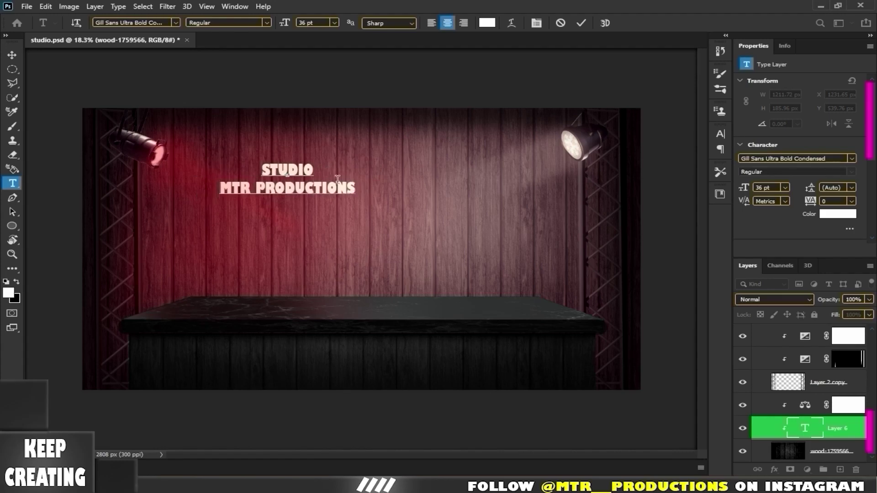
pyautogui.press('BackSpace')
pyautogui.press('BackSpace')
pyautogui.press('BackSpace')
pyautogui.press('BackSpace')
pyautogui.press('BackSpace')
pyautogui.press('BackSpace')
pyautogui.hotkey('ctrl', 'Return')
pyautogui.hotkey('ctrl', 't')
pyautogui.moveTo(338, 179); pyautogui.dragTo(372, 238)
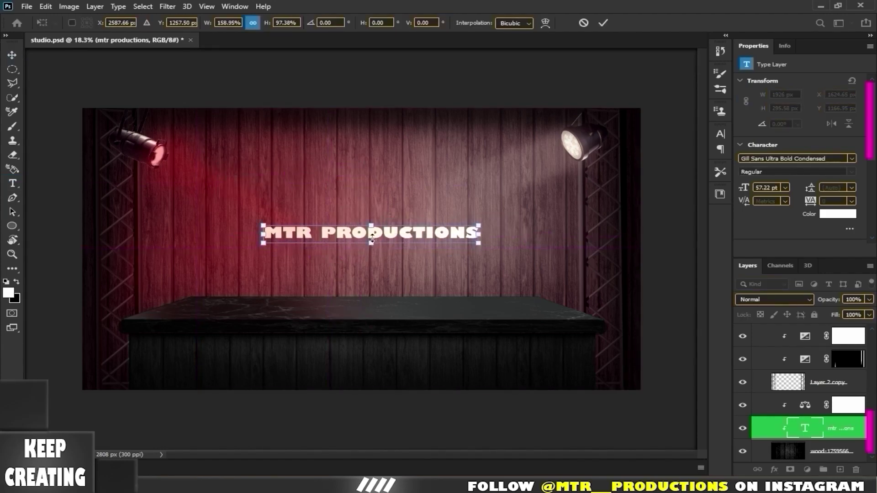
pyautogui.press('Escape')
# - Scale the STUDIO text up to about 111.21 pt
pyautogui.press('t')
pyautogui.hotkey('ctrl', 't')
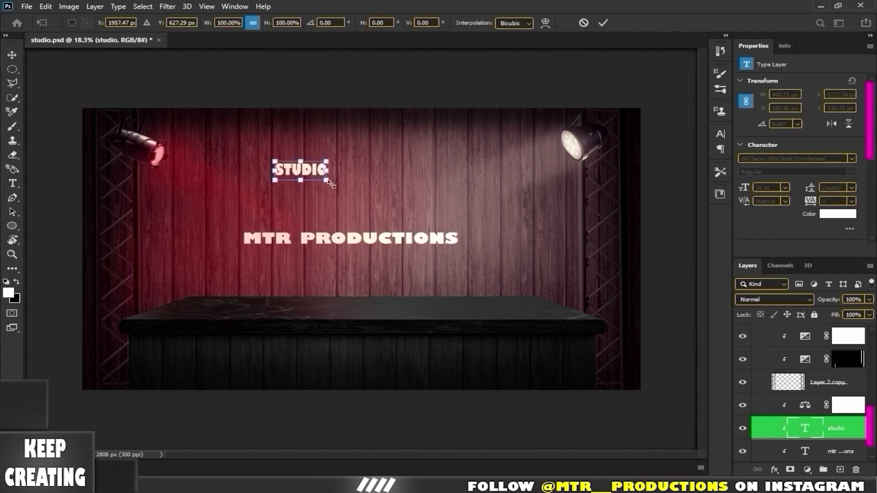
pyautogui.moveTo(328, 181); pyautogui.dragTo(418, 208)
pyautogui.press('Return')
# - Position the MTR PRODUCTIONS line just below STUDIO
pyautogui.moveTo(245, 238)
pyautogui.mouseDown()
pyautogui.moveTo(298, 238)
pyautogui.moveTo(229, 204)
pyautogui.mouseUp()
pyautogui.hotkey('ctrl', 'a')
pyautogui.press('Escape')
pyautogui.press('v')
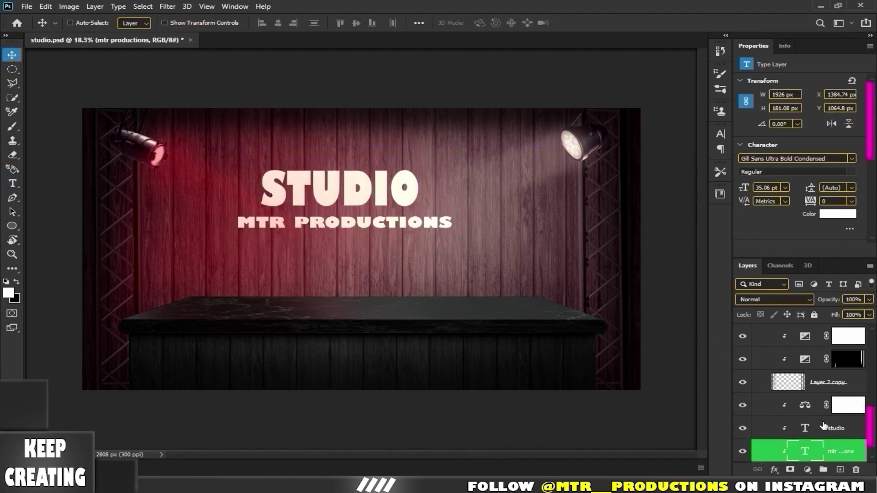
pyautogui.moveTo(333, 235); pyautogui.dragTo(366, 237)
pyautogui.click(831, 430)
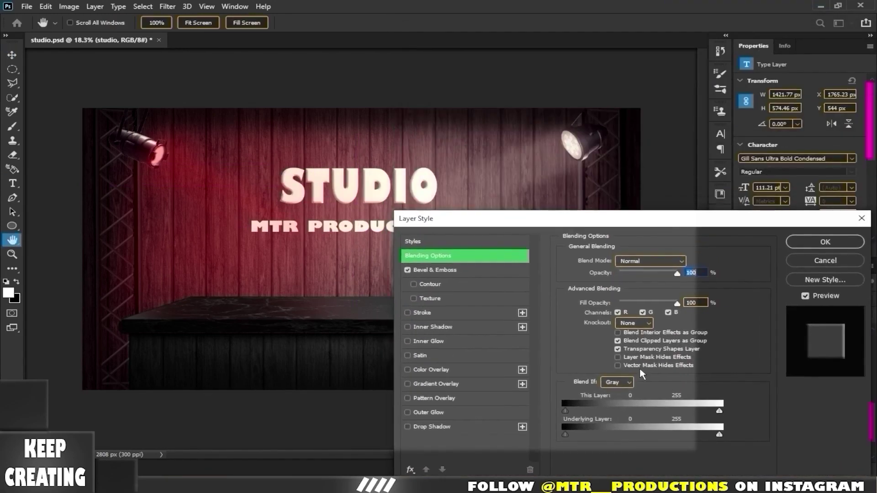
# - Lower the STUDIO layer's Fill Opacity partway, keeping Normal blending
pyautogui.moveTo(677, 304); pyautogui.dragTo(572, 303)
pyautogui.click(675, 261)
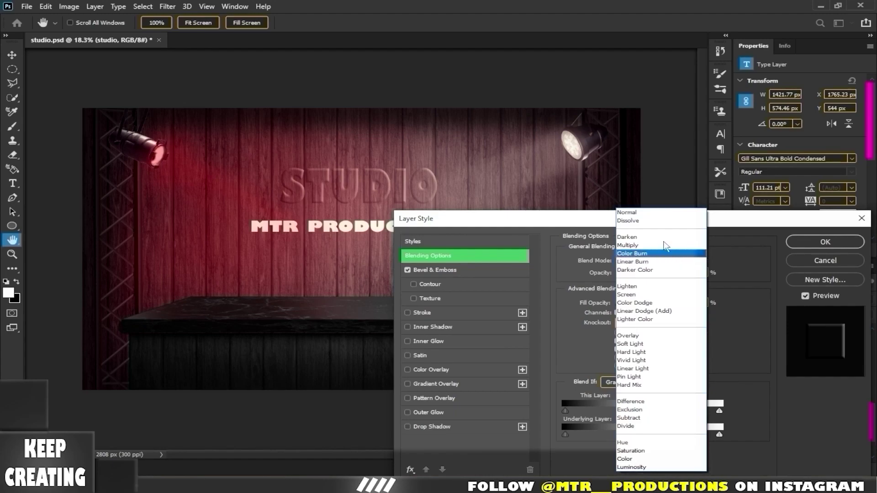
pyautogui.click(737, 245)
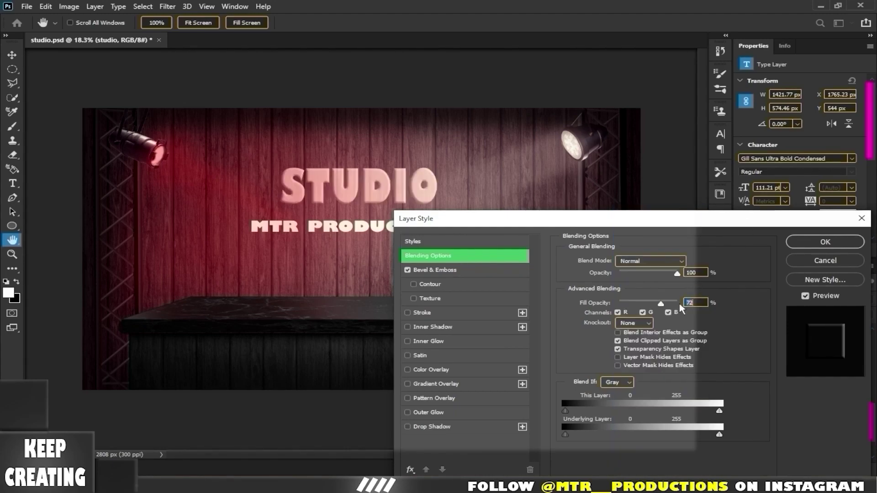
pyautogui.moveTo(620, 303); pyautogui.dragTo(656, 305)
pyautogui.click(651, 261)
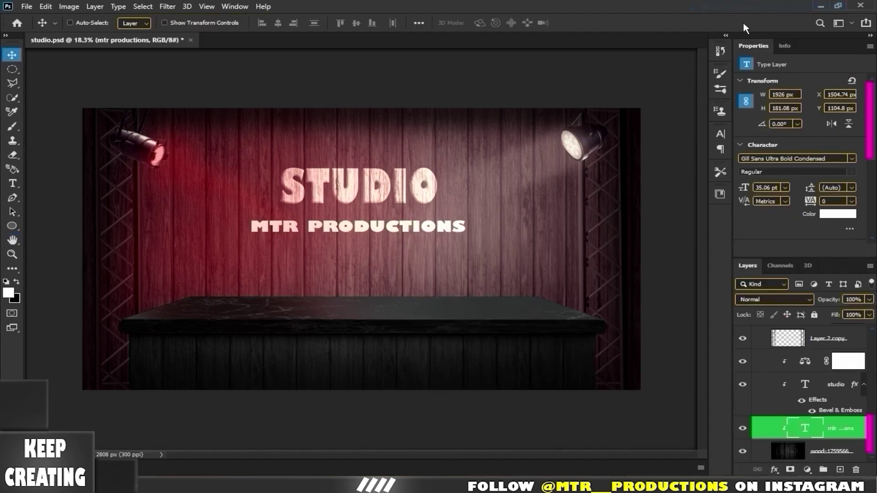
# - Give MTR PRODUCTIONS a Bevel & Emboss with Subtract blend mode
pyautogui.click(407, 259)
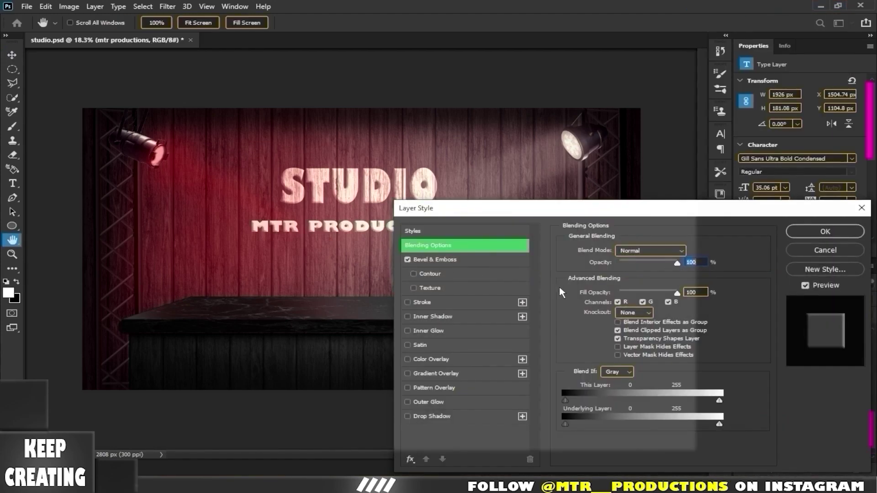
pyautogui.click(650, 251)
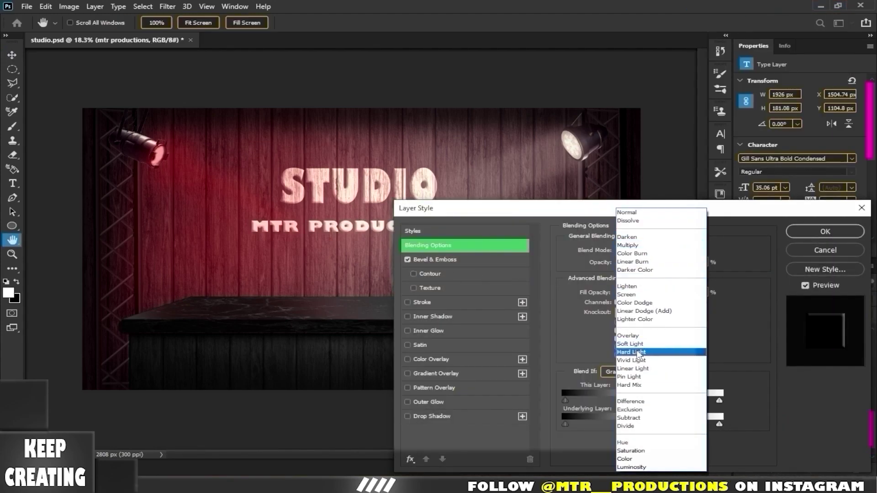
pyautogui.click(628, 418)
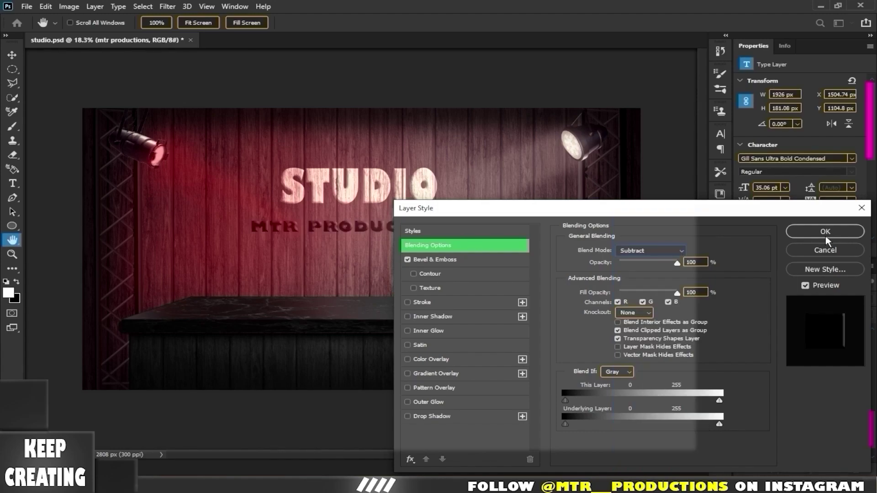
pyautogui.click(826, 233)
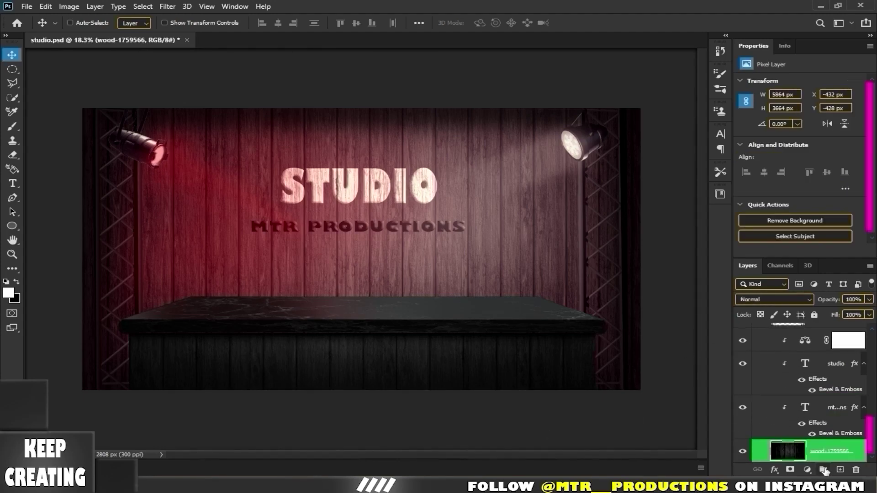
# - Add an Exposure adjustment of about -0.59 to darken the wall
pyautogui.click(807, 469)
pyautogui.click(783, 340)
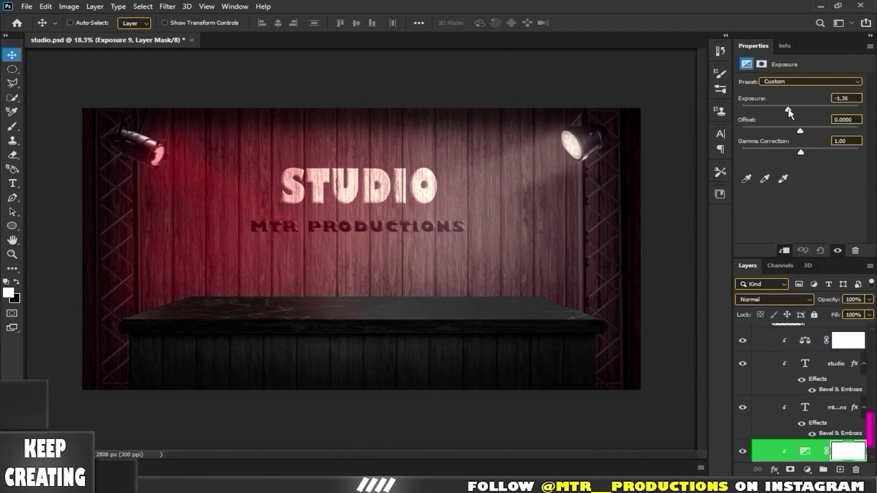
pyautogui.moveTo(789, 111); pyautogui.dragTo(795, 111)
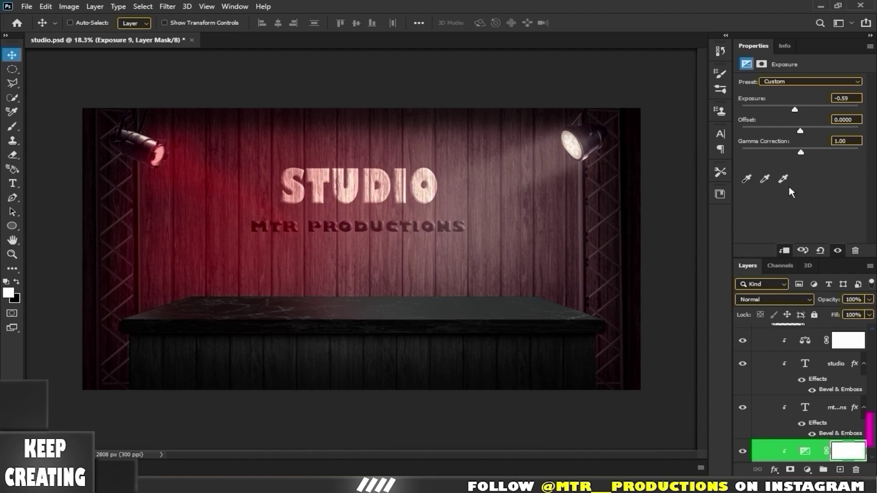
# - Merge the wall layers from Color Balance down to wood into one
pyautogui.click(805, 340)
pyautogui.scroll(-3, 813, 402)
pyautogui.scroll(2, 813, 402)
pyautogui.keyDown('shift'); pyautogui.click(853, 447); pyautogui.keyUp('shift')
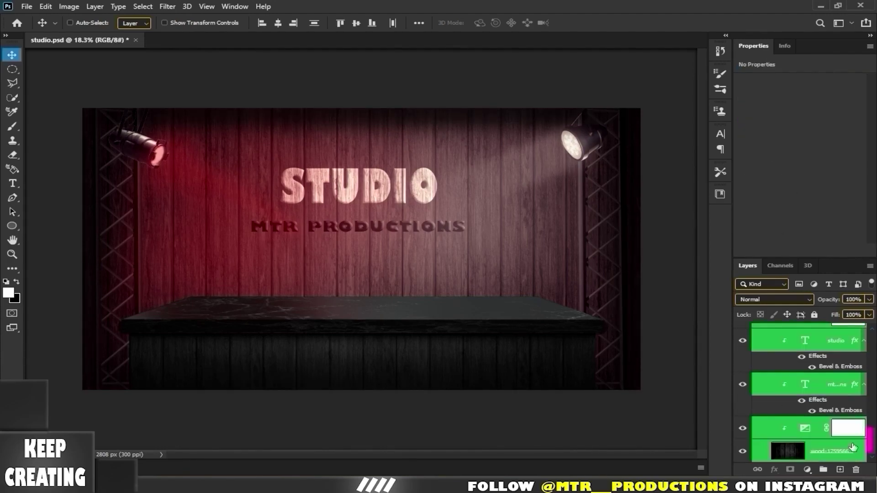
pyautogui.hotkey('ctrl', 'e')
# - Apply a 16 px Iris Blur with its ellipse fitted around the lettering
pyautogui.click(167, 7)
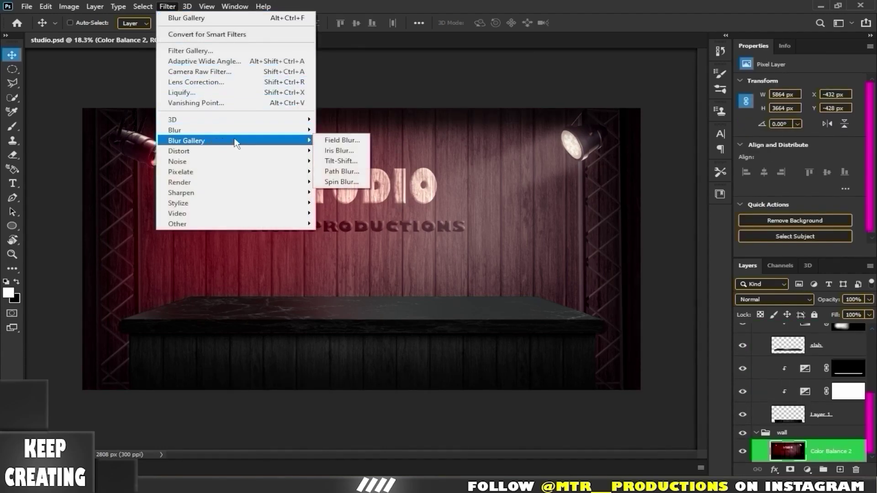
pyautogui.click(339, 145)
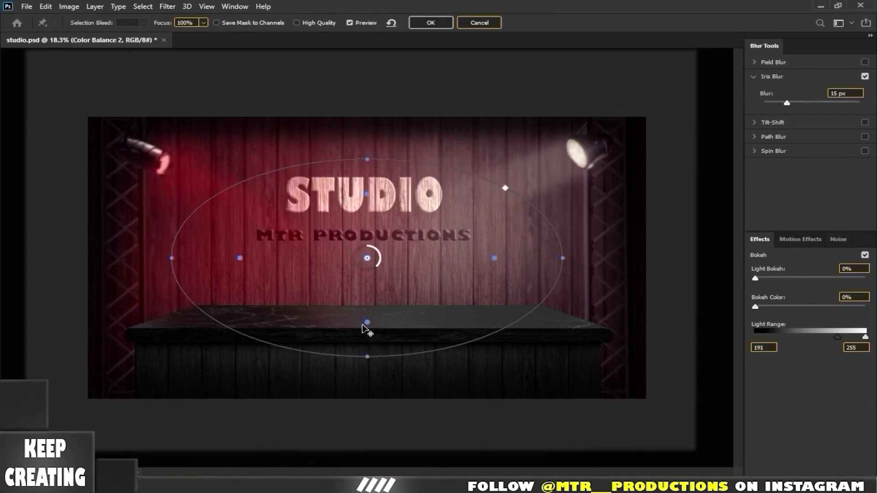
pyautogui.moveTo(366, 258); pyautogui.dragTo(371, 215)
pyautogui.moveTo(371, 313); pyautogui.dragTo(370, 283)
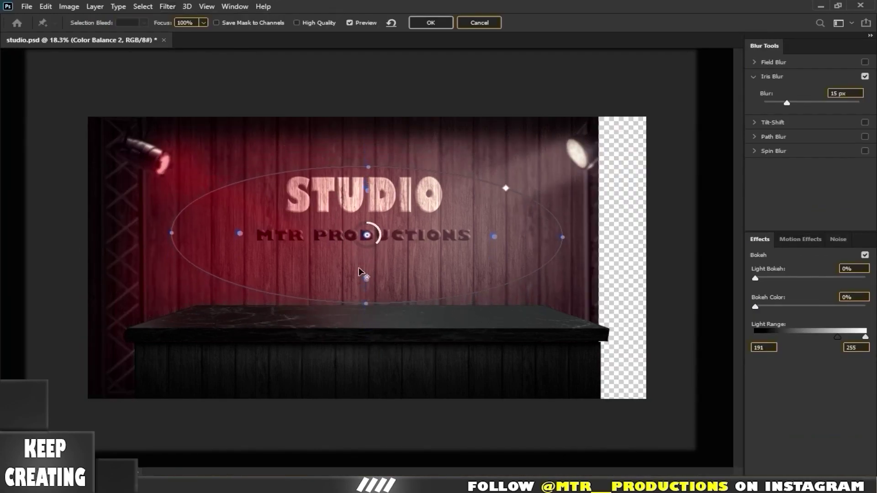
pyautogui.moveTo(567, 217); pyautogui.dragTo(521, 218)
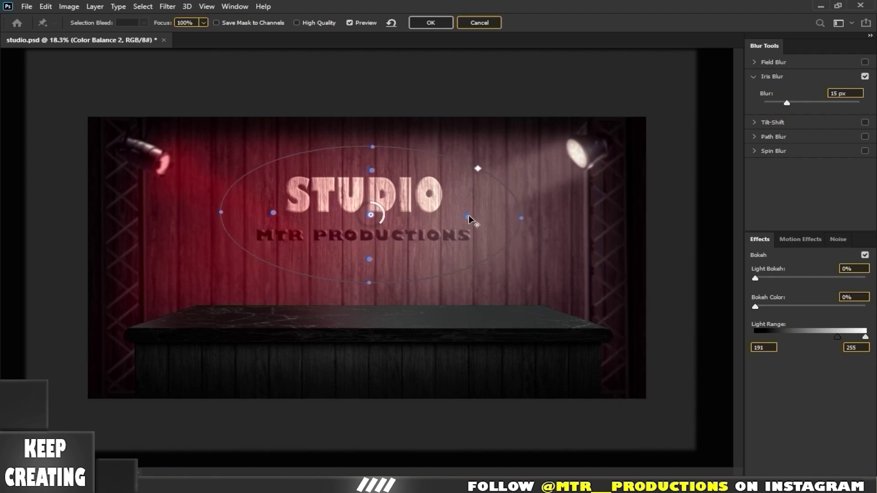
pyautogui.moveTo(787, 103); pyautogui.dragTo(794, 104)
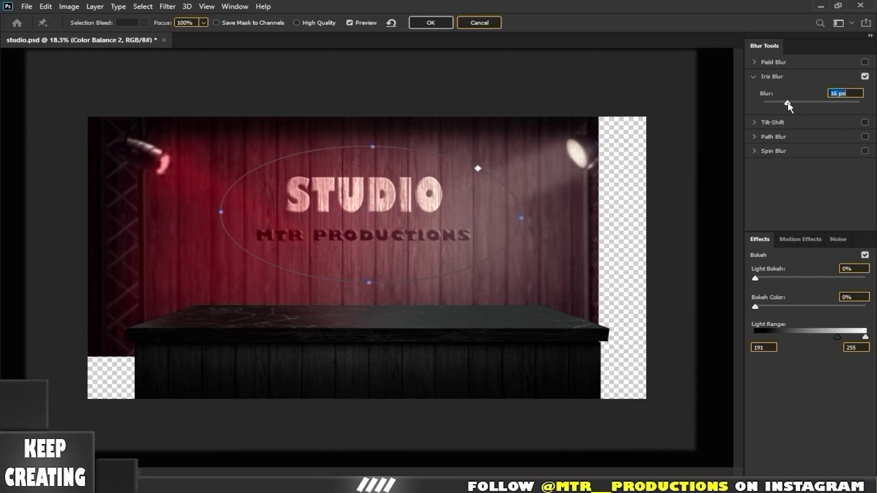
pyautogui.moveTo(522, 218); pyautogui.dragTo(527, 217)
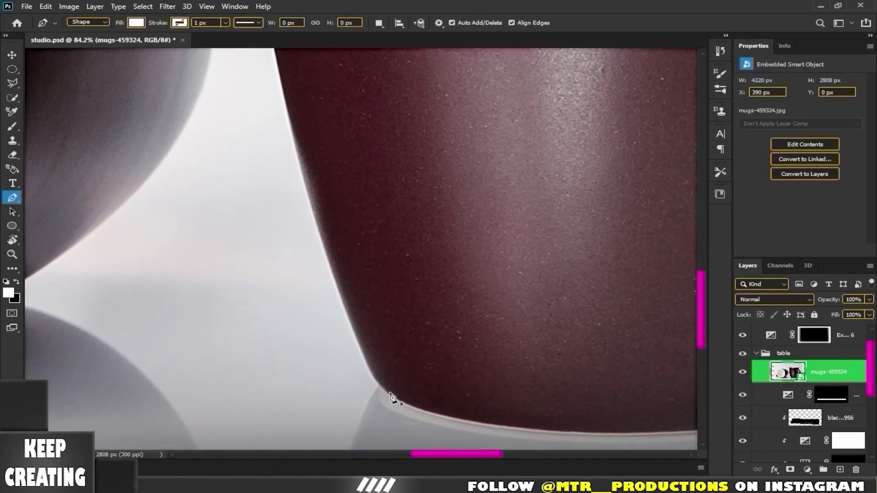
# - Clip an Exposure adjustment to the mug and raise it until the mug turns white
pyautogui.click(387, 393)
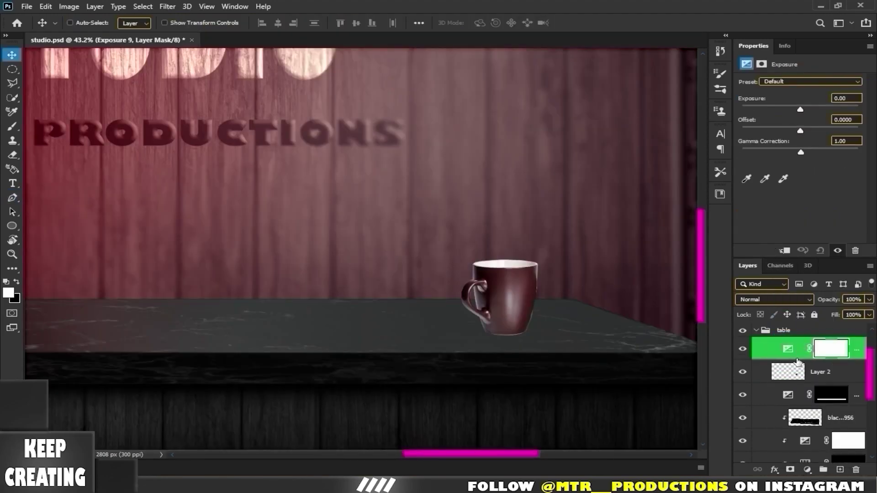
pyautogui.keyDown('alt'); pyautogui.click(797, 363); pyautogui.keyUp('alt')
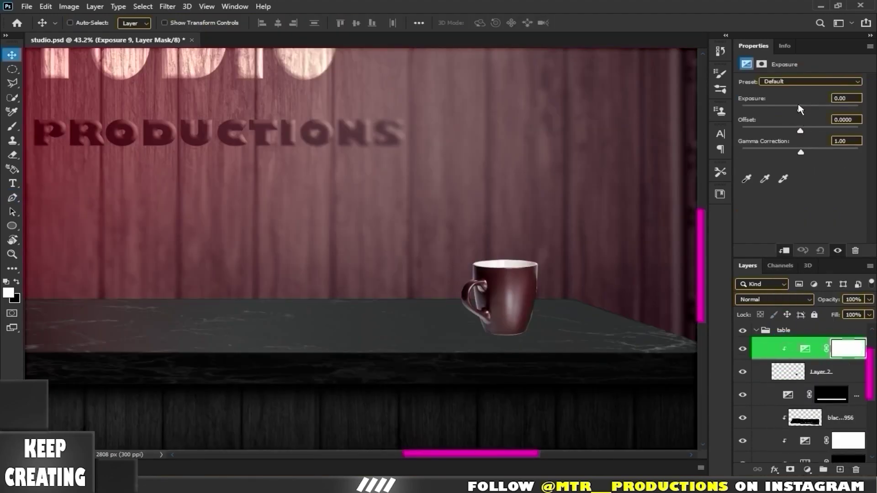
pyautogui.moveTo(800, 109); pyautogui.dragTo(844, 110)
# - Invert the exposure mask and brush the white effect back onto the mug only
pyautogui.hotkey('ctrl', 'i')
pyautogui.press('b')
pyautogui.scroll(3, 479, 334)
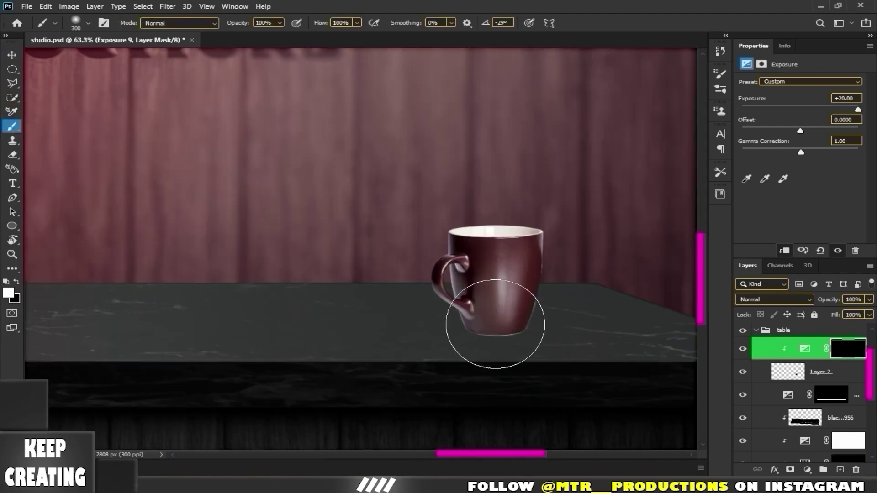
pyautogui.moveTo(480, 334)
pyautogui.mouseDown()
pyautogui.moveTo(601, 270)
pyautogui.moveTo(529, 294)
pyautogui.moveTo(558, 225)
pyautogui.mouseUp()
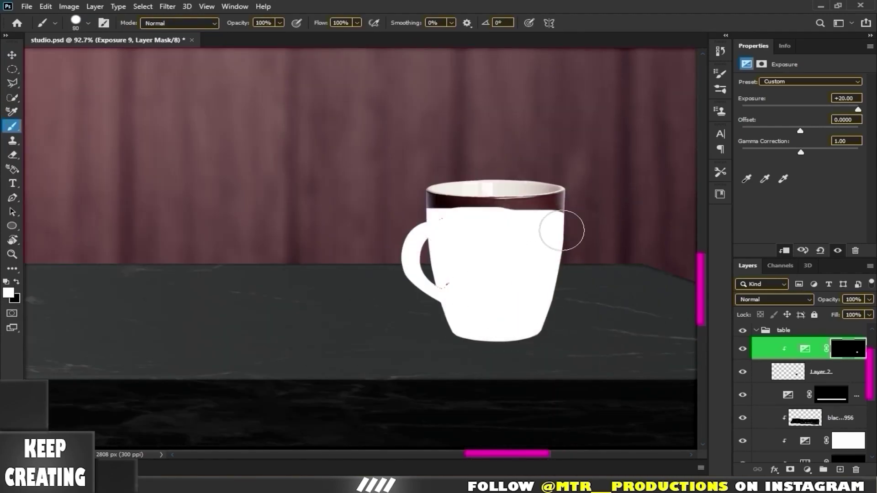
pyautogui.scroll(5, 558, 225)
pyautogui.press('[')
pyautogui.press('[')
pyautogui.press('[')
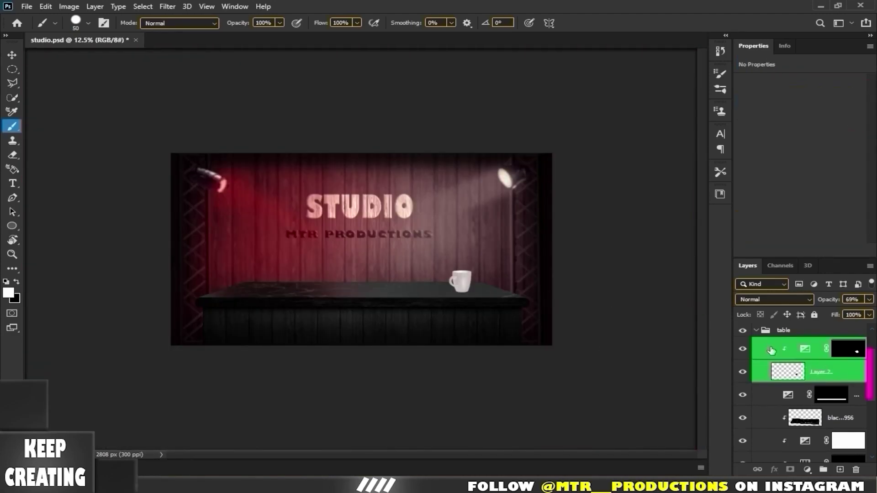
pyautogui.click(807, 469)
# - Add a -2.90 Exposure and paint shading on the mug with a soft black brush
pyautogui.click(783, 337)
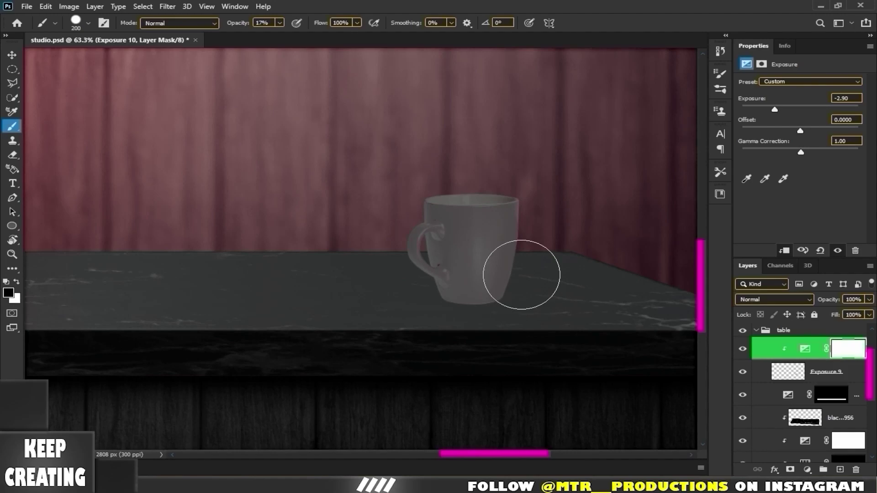
pyautogui.click(79, 29)
pyautogui.click(25, 101)
pyautogui.press('Return')
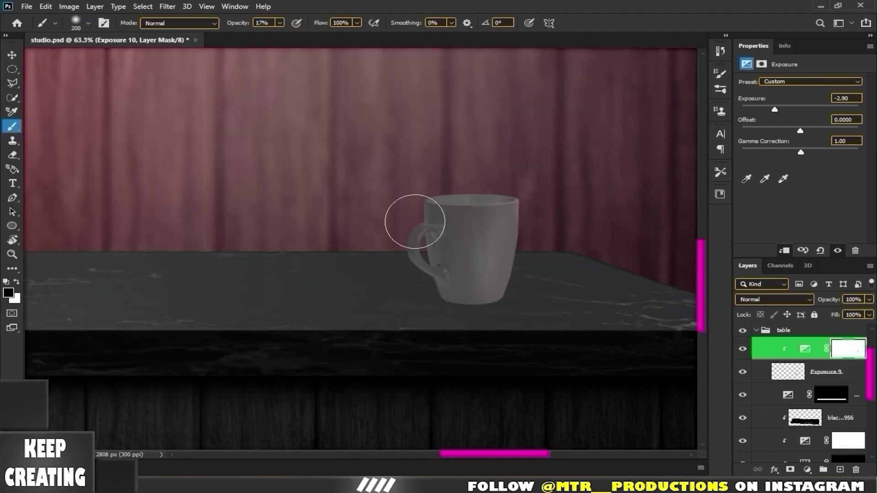
pyautogui.moveTo(402, 218); pyautogui.dragTo(433, 270)
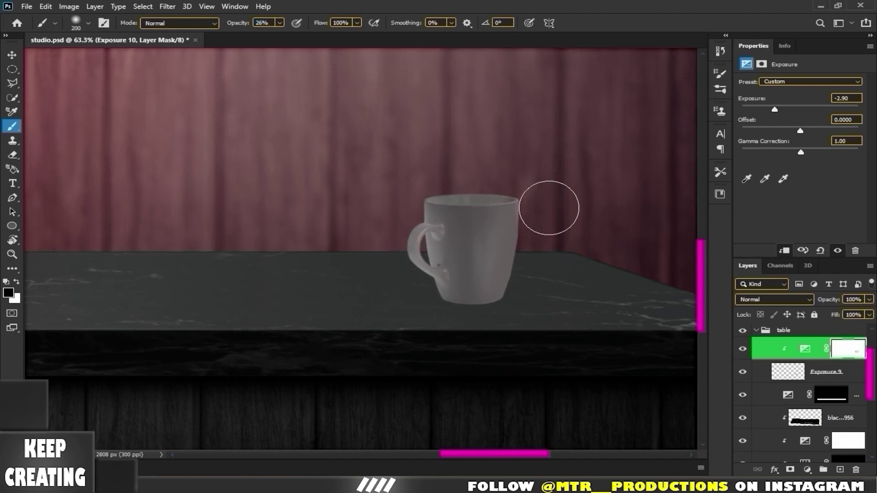
pyautogui.scroll(-5, 384, 292)
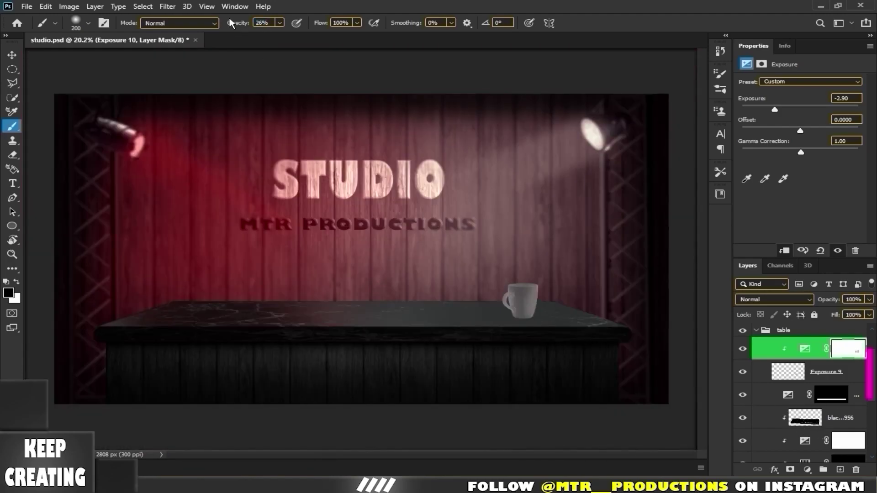
# - Add a -20 Exposure adjustment on the table slab for the mug's contact shadow
pyautogui.click(836, 395)
pyautogui.click(807, 469)
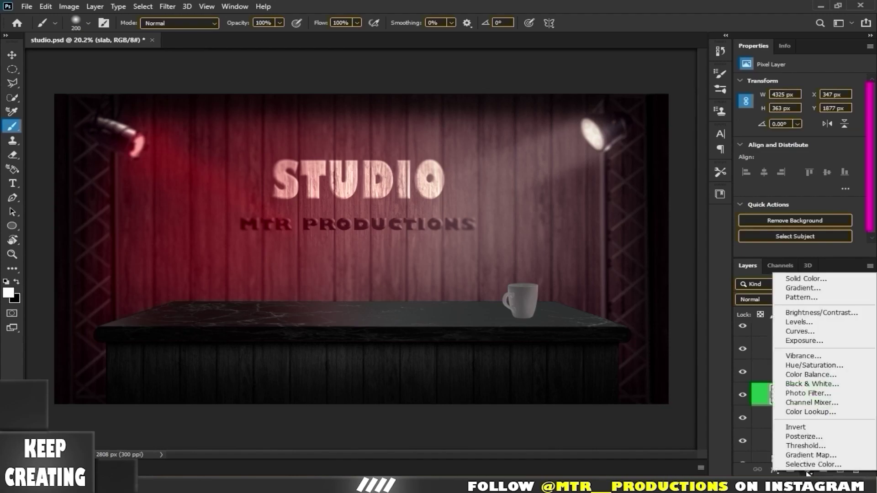
pyautogui.click(803, 341)
pyautogui.scroll(5, 516, 315)
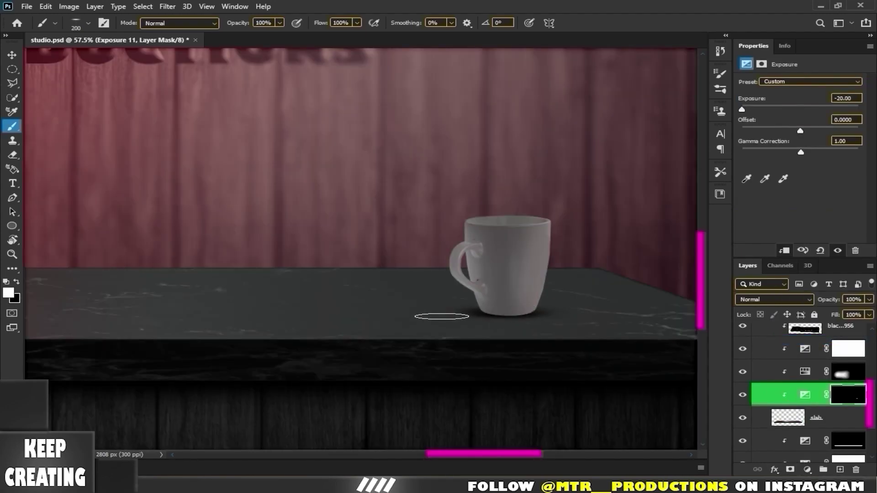
pyautogui.scroll(-5, 442, 316)
pyautogui.scroll(1, 388, 315)
pyautogui.scroll(1, 365, 315)
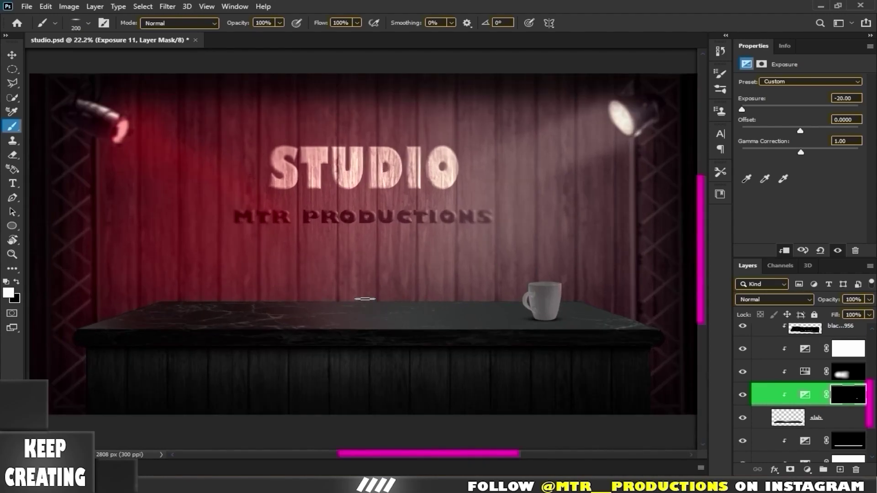